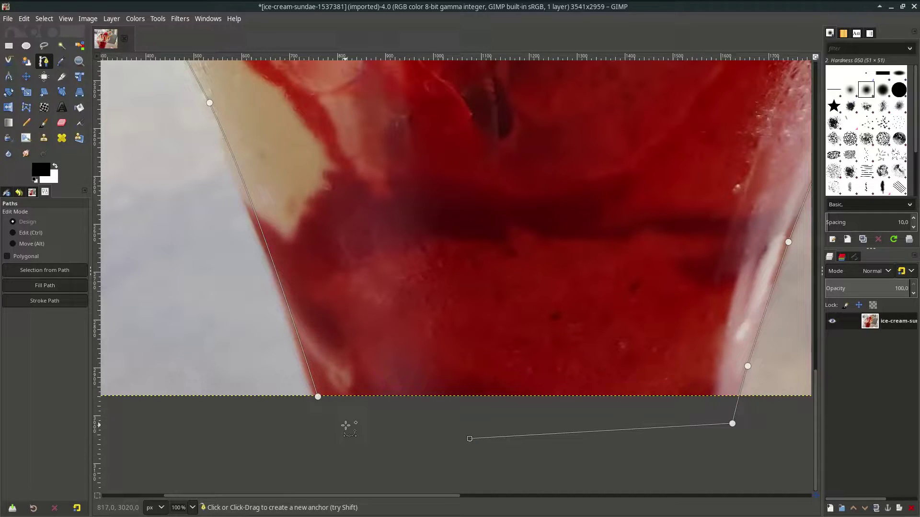
# Close the path around the sundae at the anchor on the glass's lower-left edge and convert it into a selection.
pyautogui.press('ctrl')
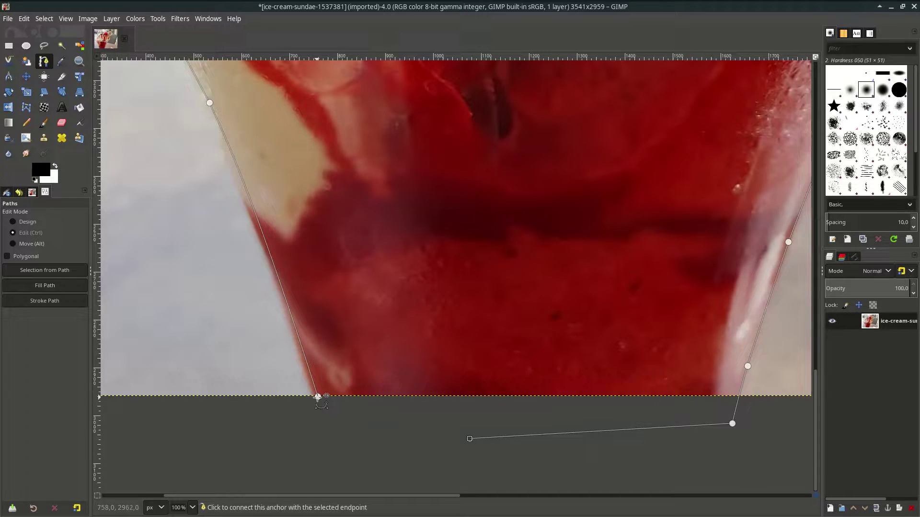
pyautogui.keyDown('ctrl'); pyautogui.click(317, 397); pyautogui.keyUp('ctrl')
pyautogui.moveTo(318, 396); pyautogui.dragTo(314, 397)
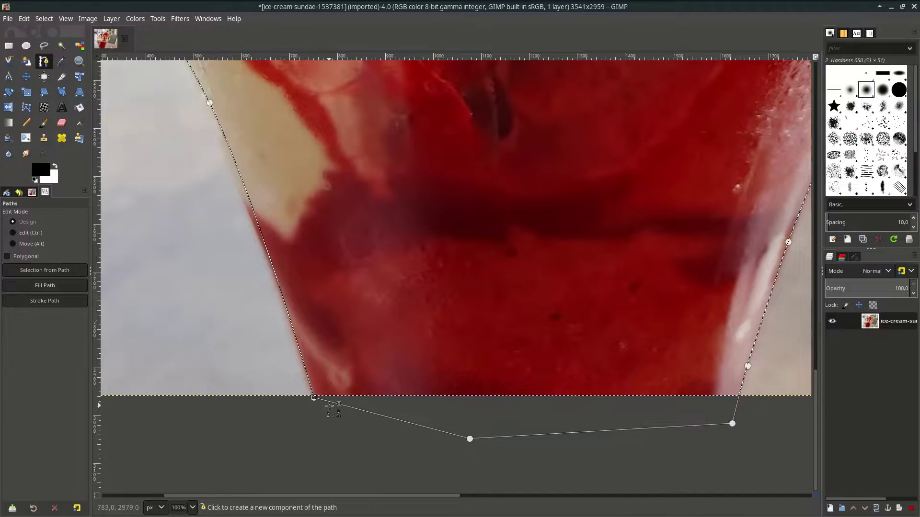
# Copy the selected sundae, paste it onto a new layer, and hide the original photo layer.
pyautogui.scroll(-3, 330, 407)
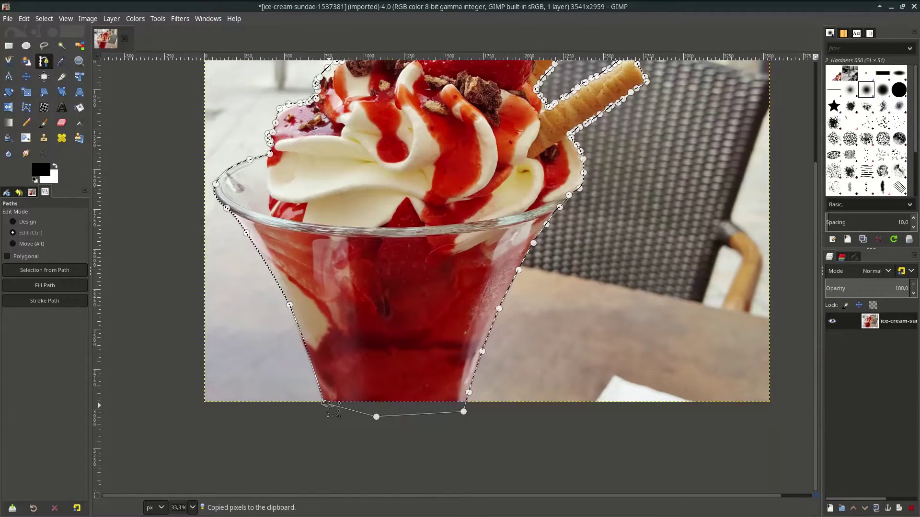
pyautogui.click(328, 405)
pyautogui.hotkey('ctrl', 'v')
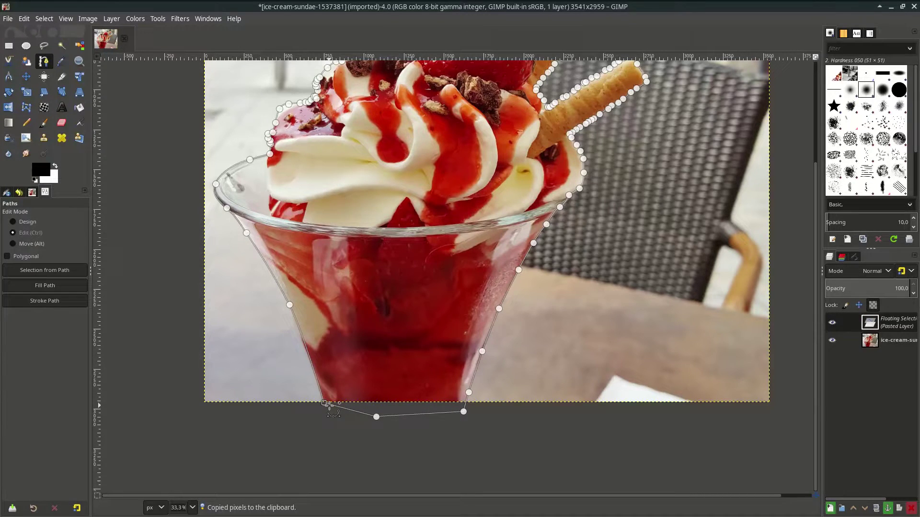
pyautogui.hotkey('shift', 'v')
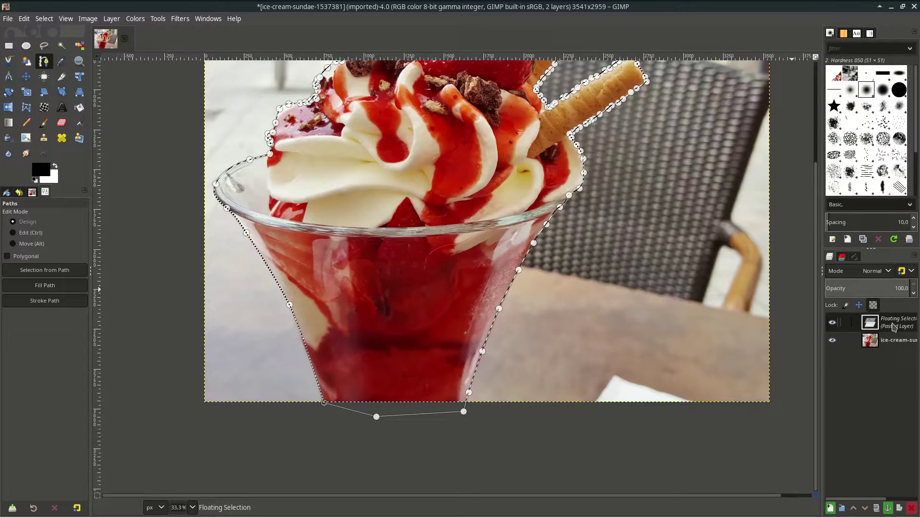
pyautogui.click(830, 510)
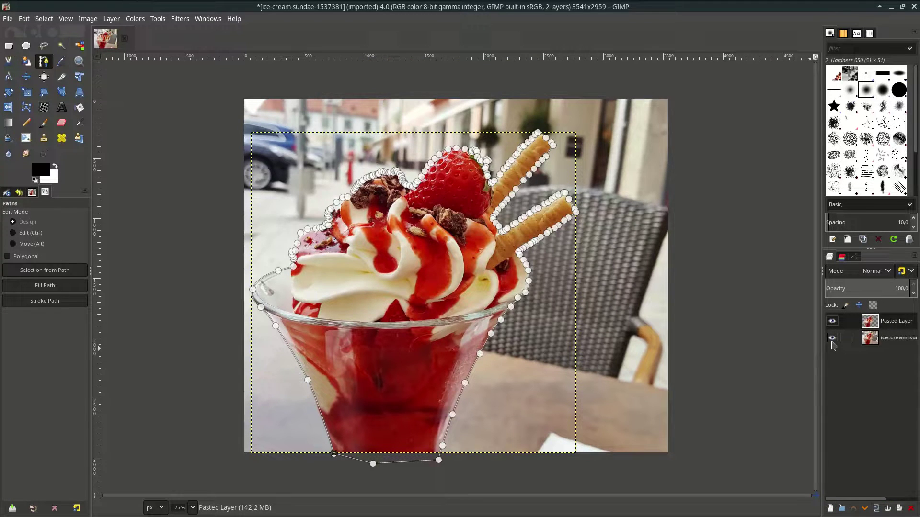
pyautogui.click(832, 339)
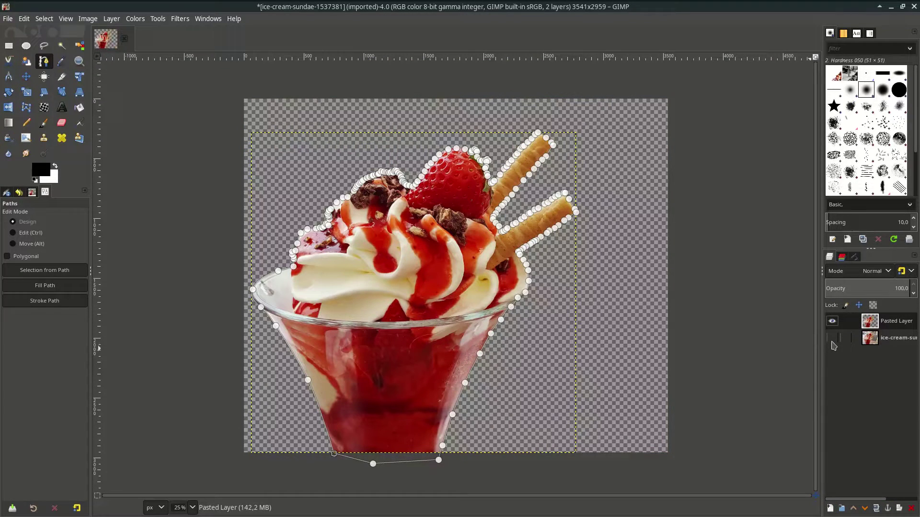
# Rename the pasted layer as Sundae.
pyautogui.click(26, 76)
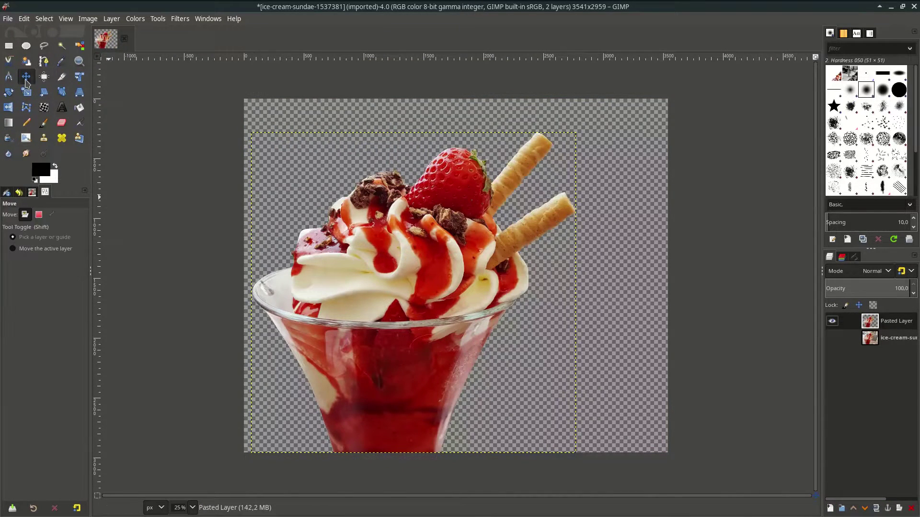
pyautogui.click(900, 342)
pyautogui.click(881, 321)
pyautogui.click(882, 338)
pyautogui.click(882, 321)
pyautogui.click(881, 338)
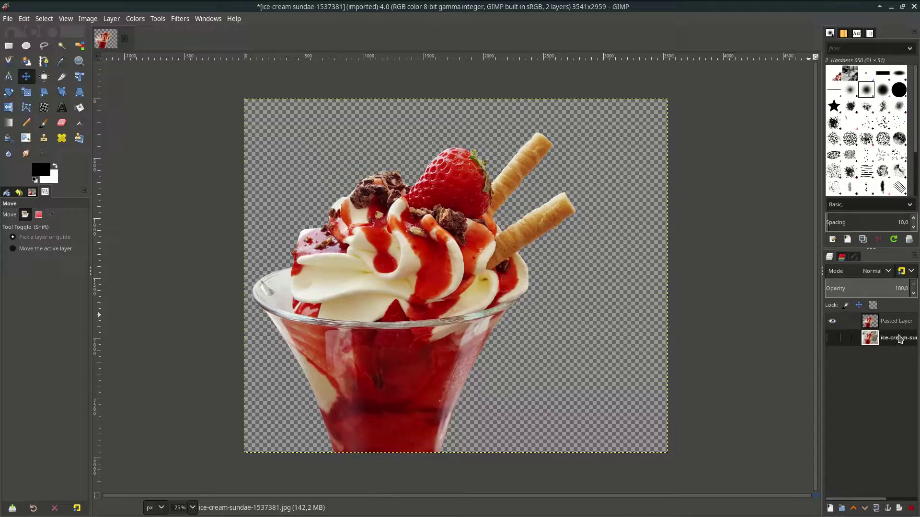
pyautogui.doubleClick(901, 320)
pyautogui.write('Sundae')
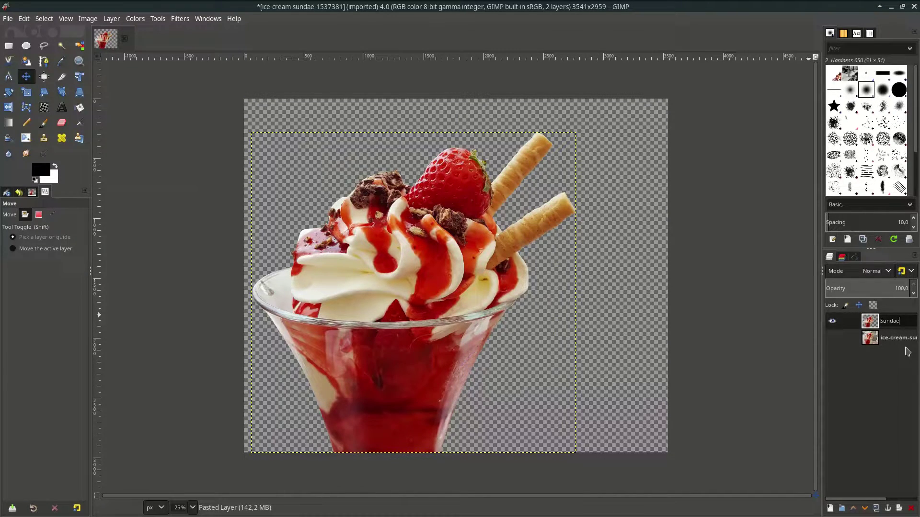
pyautogui.click(897, 337)
# Create a new portrait image from the A4 (300 ppi) template.
pyautogui.click(8, 22)
pyautogui.click(17, 32)
pyautogui.click(517, 194)
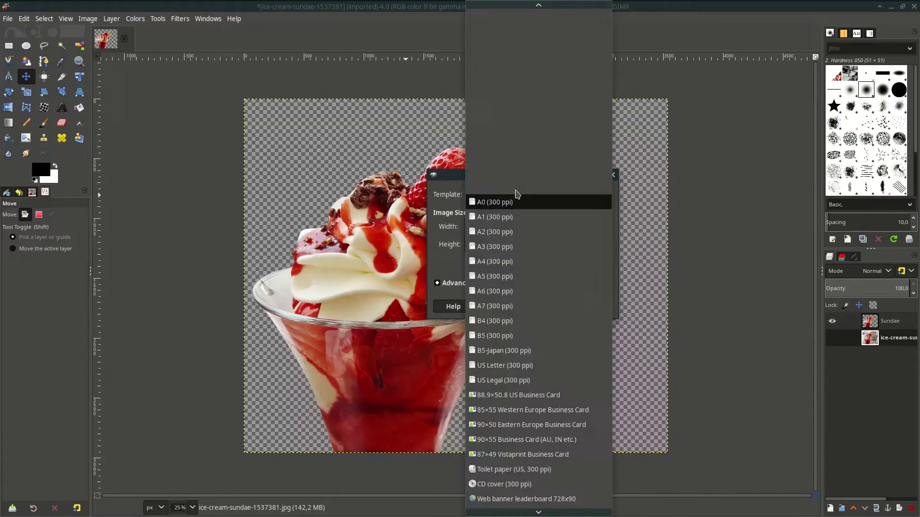
pyautogui.click(507, 261)
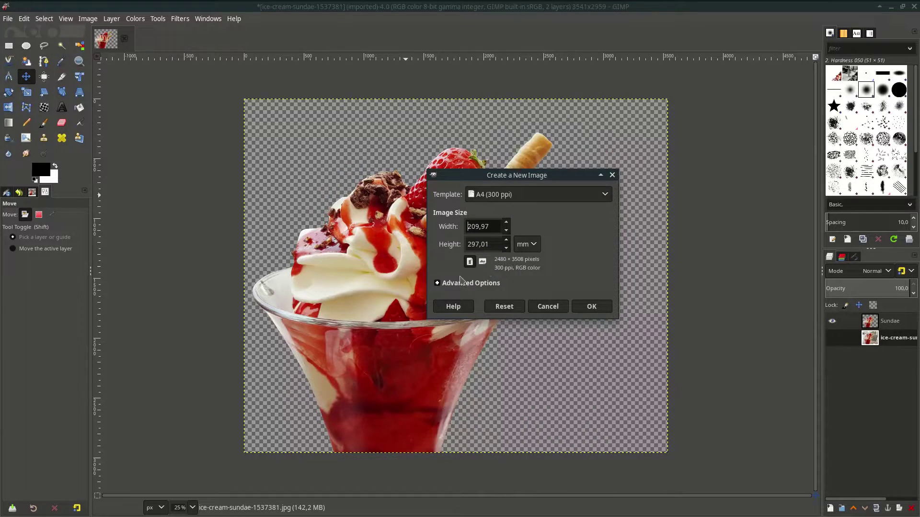
pyautogui.click(585, 311)
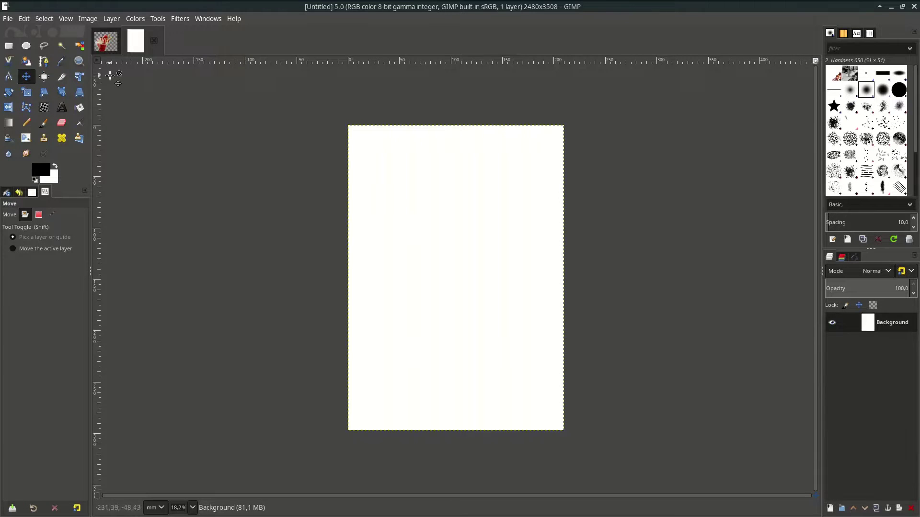
# Copy the Sundae layer into the new A4 image and move it down toward the page's lower edge.
pyautogui.hotkey('alt', '1')
pyautogui.moveTo(876, 325); pyautogui.dragTo(464, 303)
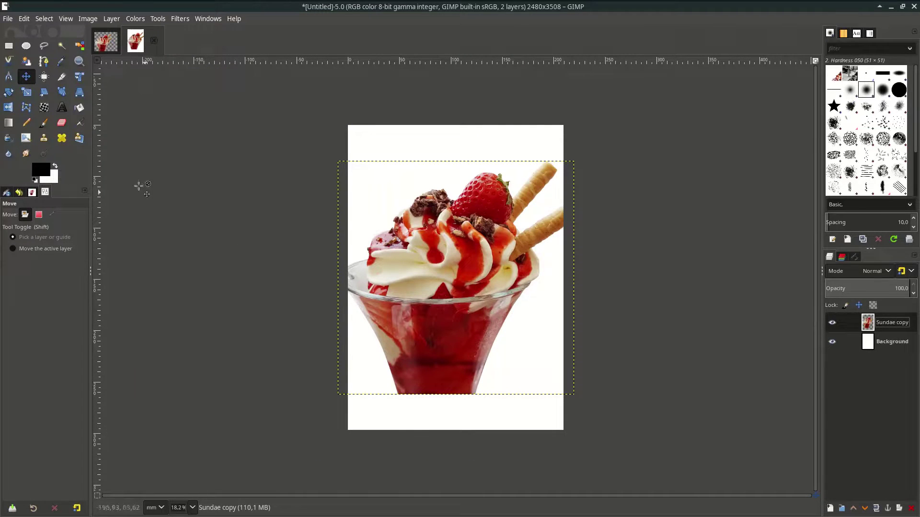
pyautogui.moveTo(426, 283); pyautogui.dragTo(441, 328)
# Scale the sundae proportionally down to about 1995 x 1972 pixels, with the glass base at the page's lower edge.
pyautogui.click(26, 93)
pyautogui.moveTo(354, 207); pyautogui.dragTo(396, 248)
pyautogui.moveTo(492, 344); pyautogui.dragTo(459, 366)
pyautogui.click(781, 141)
pyautogui.press('m')
# Fill the Background layer with the foreground color f2a9a9 and save the image.
pyautogui.click(883, 343)
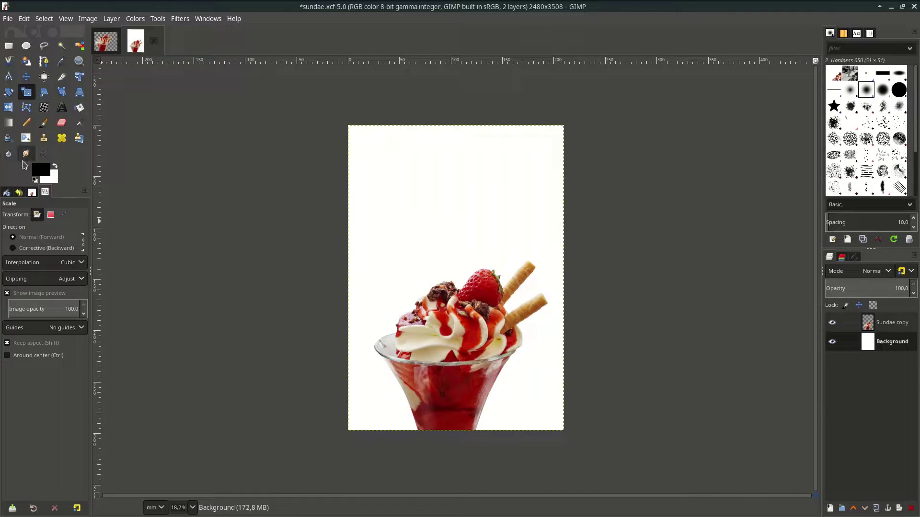
pyautogui.click(40, 169)
pyautogui.doubleClick(807, 208)
pyautogui.write('f2a9a9')
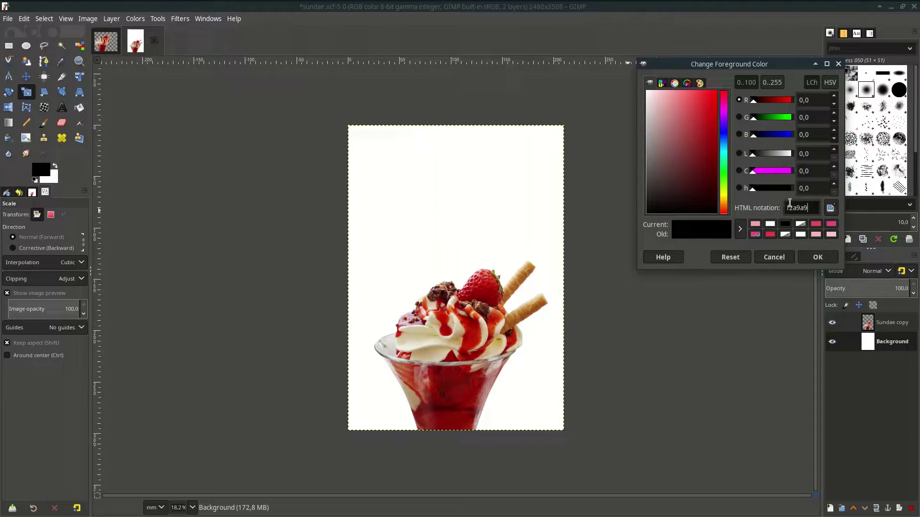
pyautogui.click(818, 258)
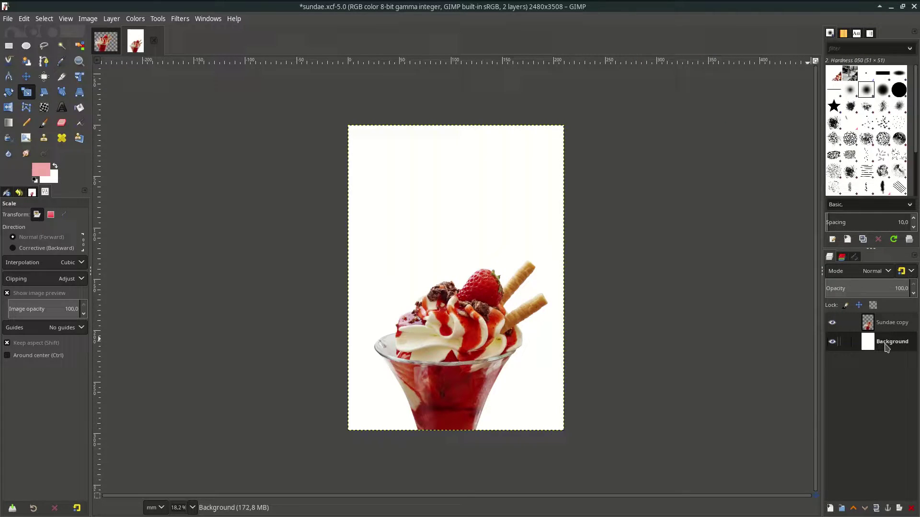
pyautogui.click(24, 19)
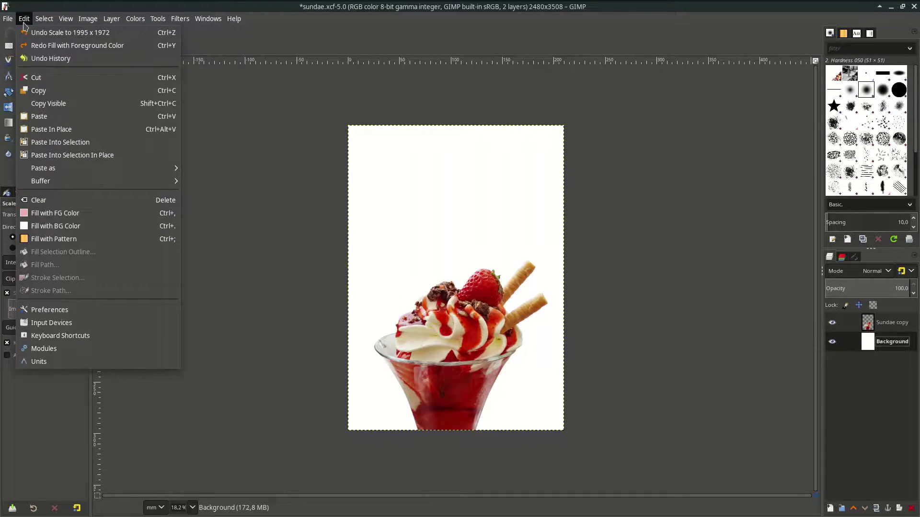
pyautogui.click(158, 216)
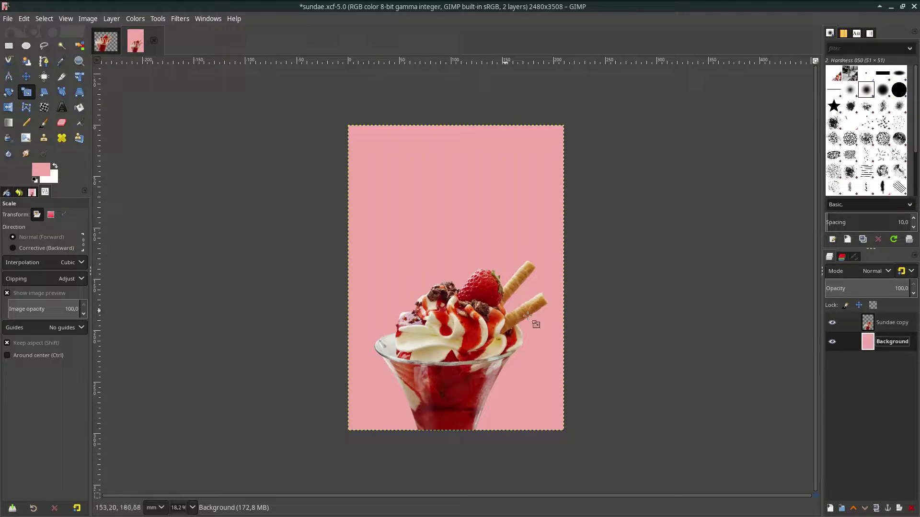
pyautogui.hotkey('ctrl', 's')
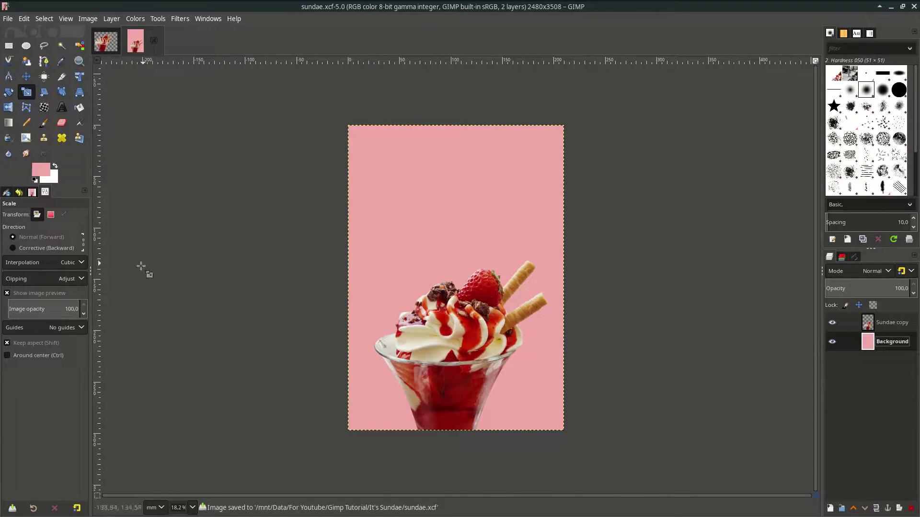
# Import 099d9d6f9d526026a7c11b8b98fd63d5.png as a layer above the Background, converting it to the built-in sRGB working space.
pyautogui.press('m')
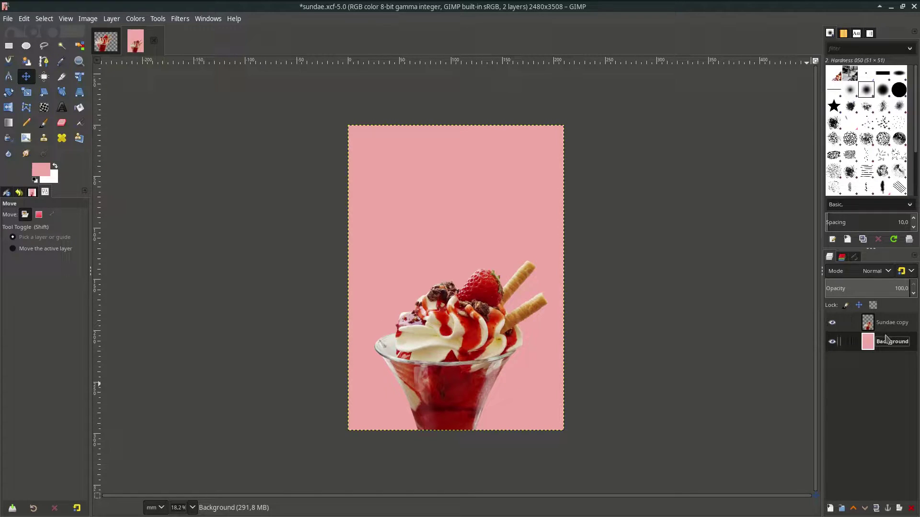
pyautogui.click(8, 19)
pyautogui.click(91, 72)
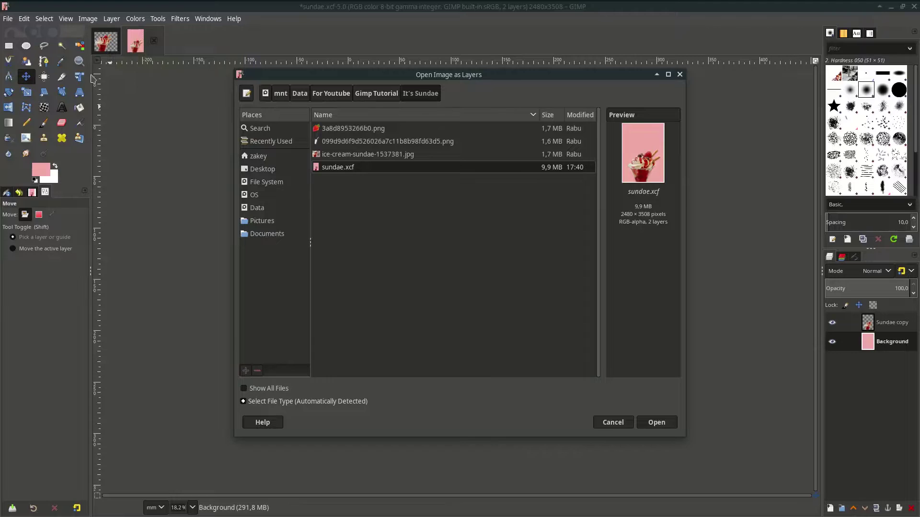
pyautogui.click(384, 156)
pyautogui.click(388, 146)
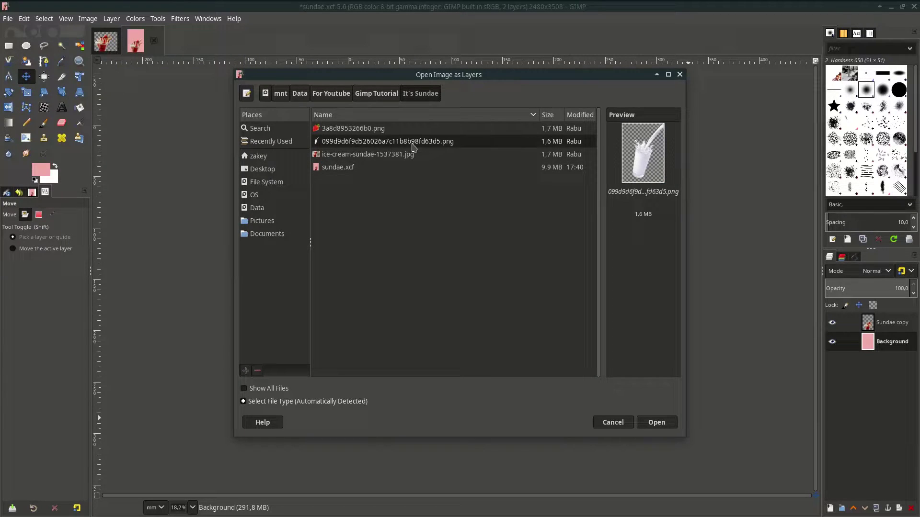
pyautogui.click(655, 423)
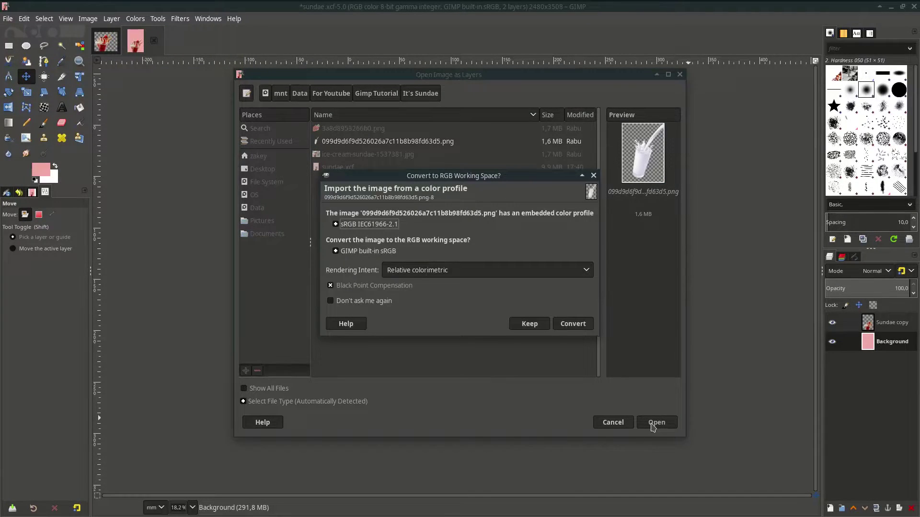
pyautogui.click(573, 324)
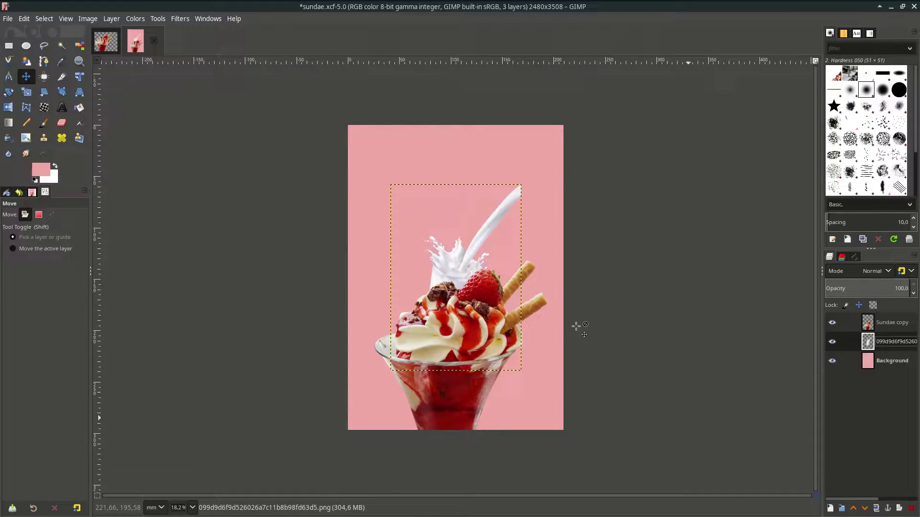
# Scale the milk splash layer proportionally up to about twice its size, so it extends beyond the page.
pyautogui.click(26, 92)
pyautogui.moveTo(521, 371); pyautogui.dragTo(596, 480)
pyautogui.press('Return')
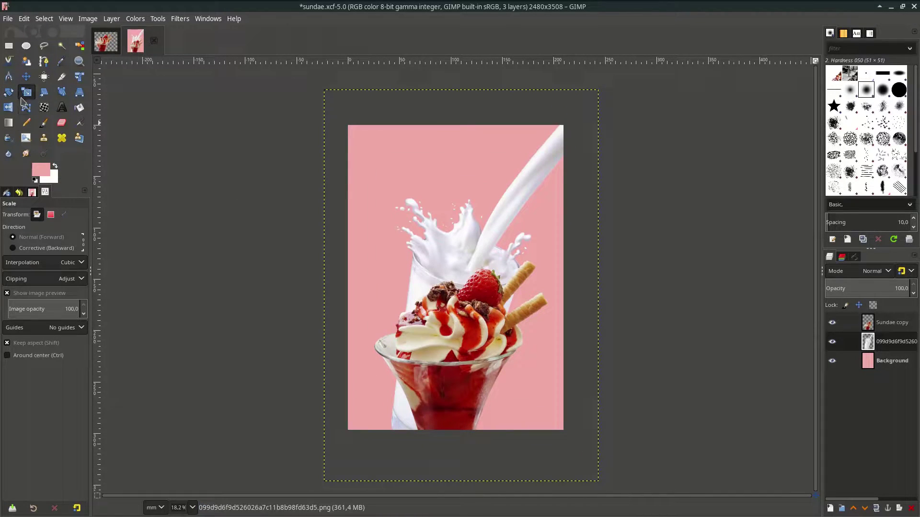
# Rotate the milk layer counterclockwise until its stream is nearly upright, and move it down behind the sundae's topping.
pyautogui.click(8, 92)
pyautogui.moveTo(479, 431); pyautogui.dragTo(459, 297)
pyautogui.press('Return')
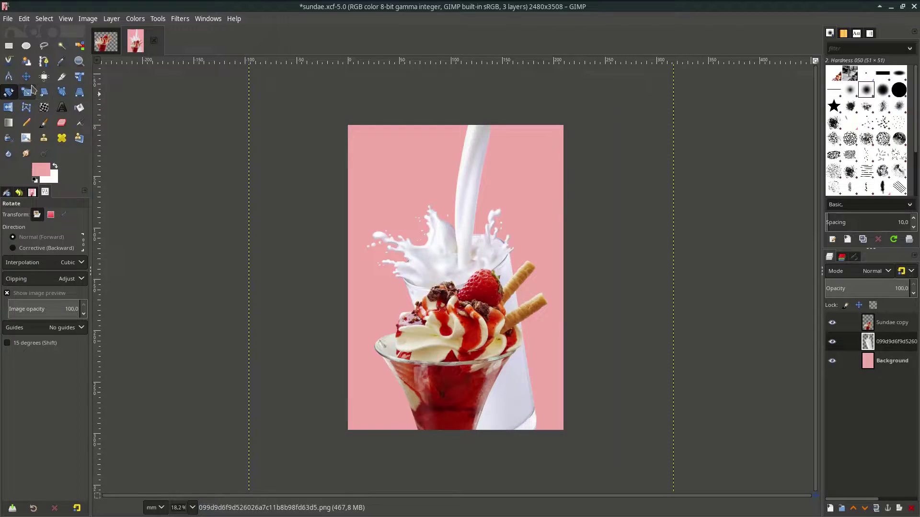
pyautogui.press('m')
pyautogui.moveTo(469, 229); pyautogui.dragTo(450, 264)
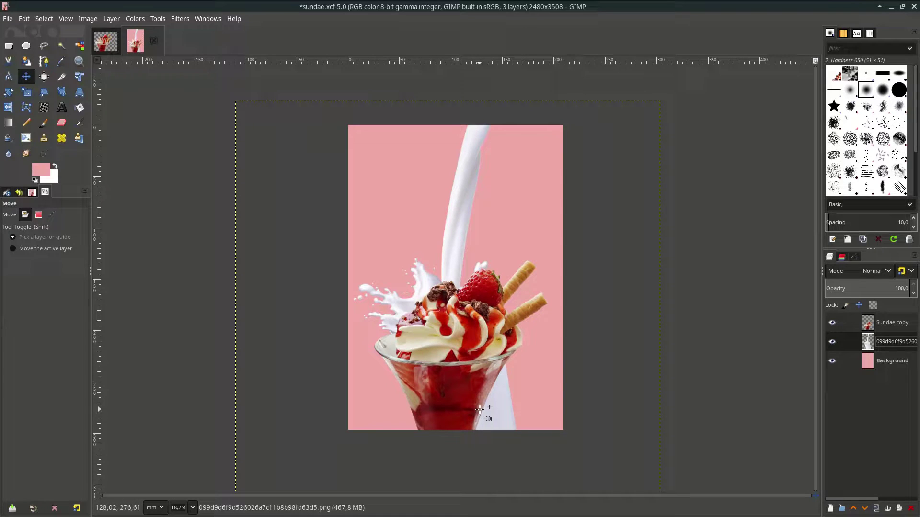
# Add a White (full opacity) layer mask to the milk layer.
pyautogui.rightClick(889, 344)
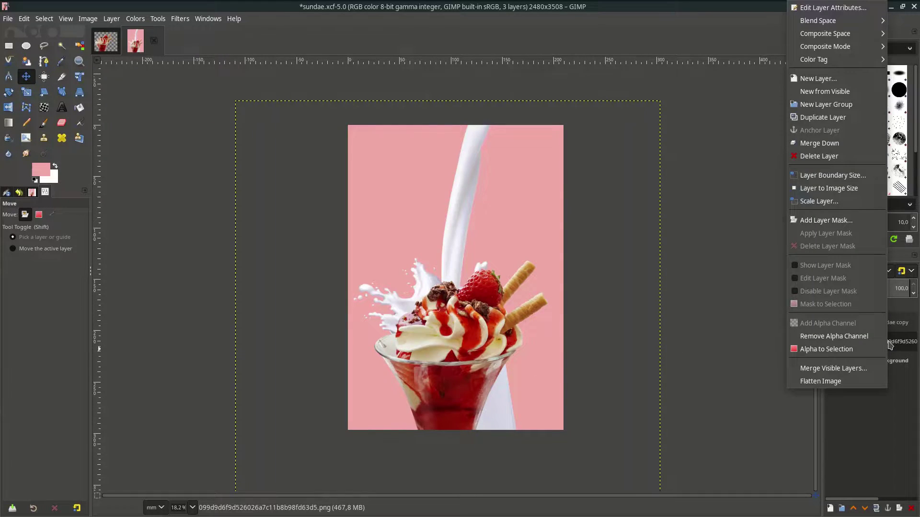
pyautogui.click(836, 221)
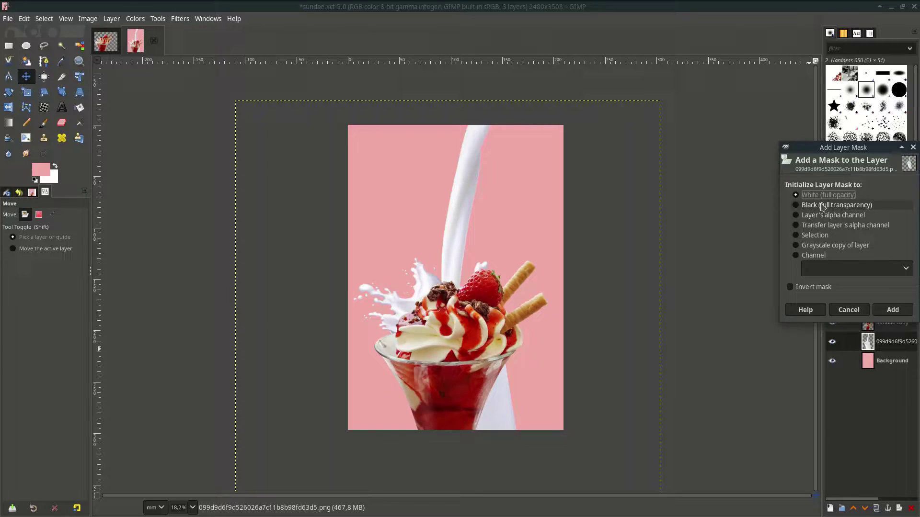
pyautogui.click(892, 310)
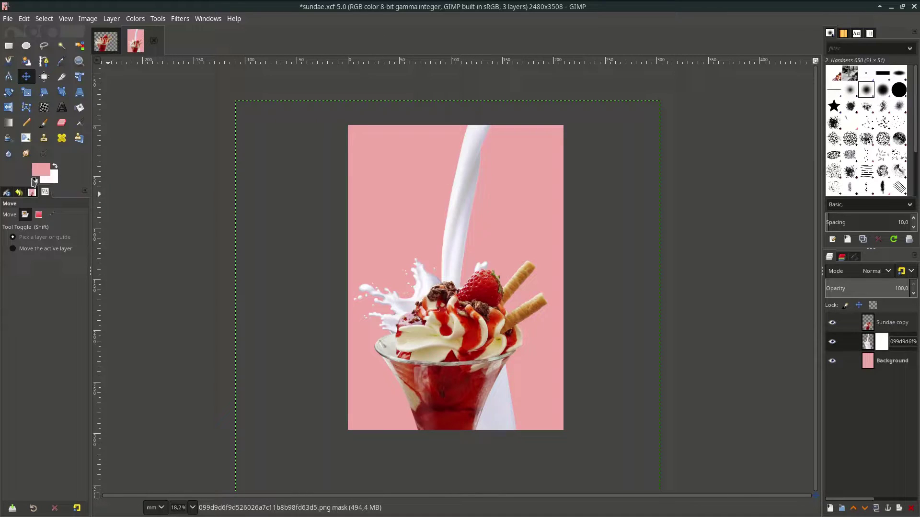
# Paint black on the milk layer's mask with the Paintbrush to hide the milk glass beside the sundae glass's right edge.
pyautogui.click(36, 180)
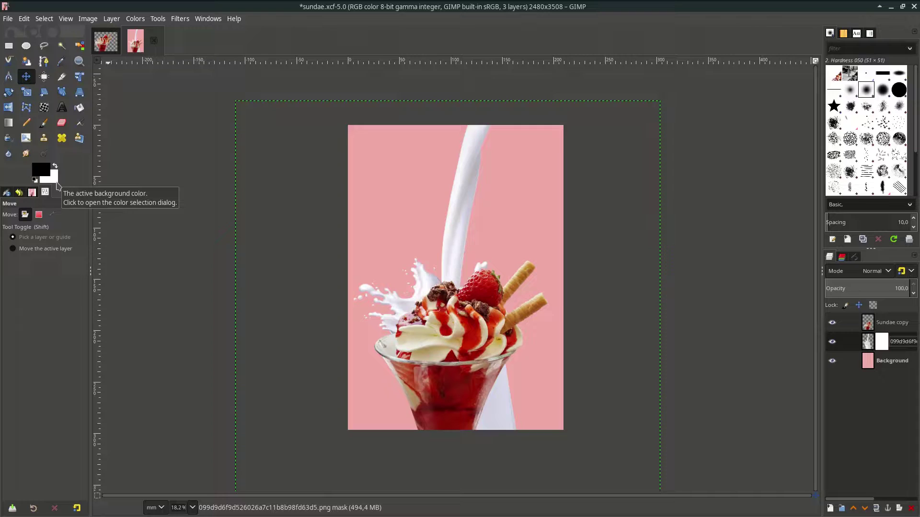
pyautogui.click(44, 124)
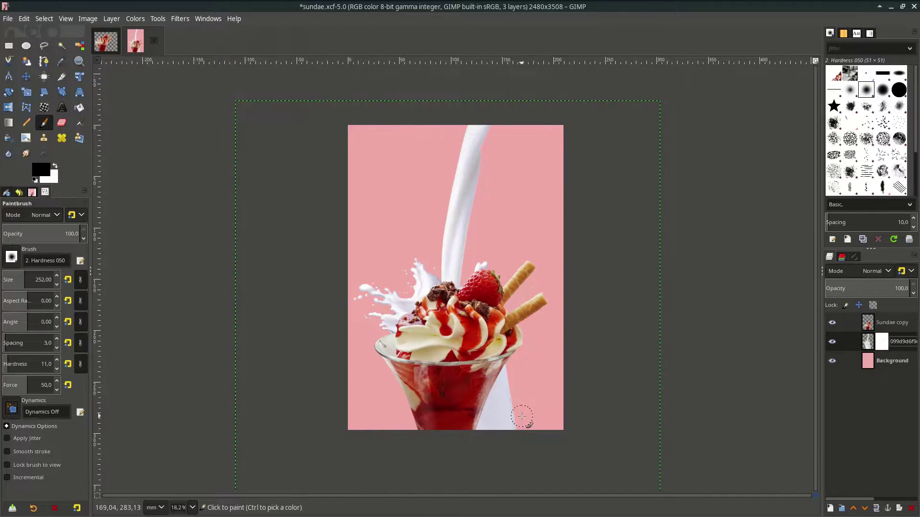
pyautogui.scroll(2, 522, 416)
pyautogui.moveTo(510, 421)
pyautogui.mouseDown()
pyautogui.moveTo(485, 431)
pyautogui.moveTo(442, 442)
pyautogui.moveTo(463, 370)
pyautogui.moveTo(502, 341)
pyautogui.mouseUp()
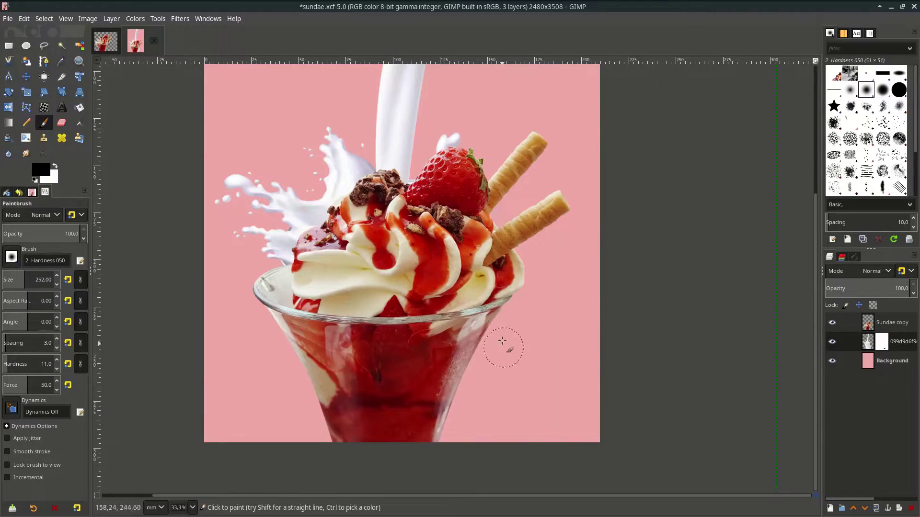
# Paint black on the milk layer's mask with a 19 px brush to hide the stray area between the splash and the sundae glass's rim.
pyautogui.scroll(7, 277, 225)
pyautogui.press('[')
pyautogui.press('[')
pyautogui.press('[')
pyautogui.press('[')
pyautogui.press('[')
pyautogui.moveTo(439, 170)
pyautogui.mouseDown()
pyautogui.moveTo(405, 181)
pyautogui.moveTo(431, 159)
pyautogui.moveTo(451, 173)
pyautogui.moveTo(442, 180)
pyautogui.moveTo(456, 181)
pyautogui.moveTo(396, 191)
pyautogui.mouseUp()
pyautogui.scroll(2, 473, 293)
pyautogui.moveTo(473, 292)
pyautogui.mouseDown()
pyautogui.moveTo(463, 215)
pyautogui.moveTo(521, 278)
pyautogui.moveTo(564, 287)
pyautogui.moveTo(618, 274)
pyautogui.moveTo(549, 296)
pyautogui.moveTo(507, 232)
pyautogui.moveTo(608, 259)
pyautogui.mouseUp()
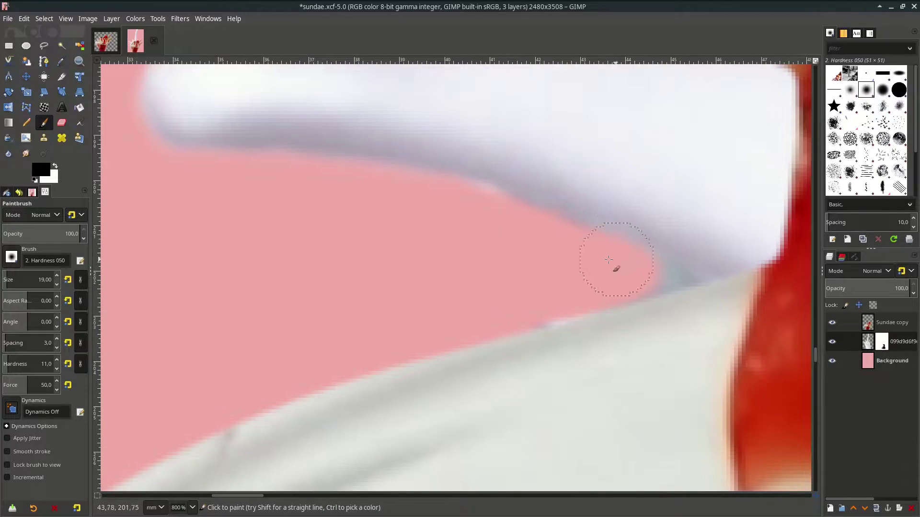
# Mask out the narrow corner between the milk splash and the glass rim with a 3 px brush, and save the image.
pyautogui.scroll(2, 551, 294)
pyautogui.scroll(-6, 29, 280)
pyautogui.hscroll(5, 426, 243)
pyautogui.press('[')
pyautogui.press('[')
pyautogui.press('[')
pyautogui.press('[')
pyautogui.press('[')
pyautogui.press('[')
pyautogui.press('[')
pyautogui.press('[')
pyautogui.press('[')
pyautogui.press('[')
pyautogui.moveTo(427, 243)
pyautogui.mouseDown()
pyautogui.moveTo(375, 268)
pyautogui.moveTo(480, 244)
pyautogui.mouseUp()
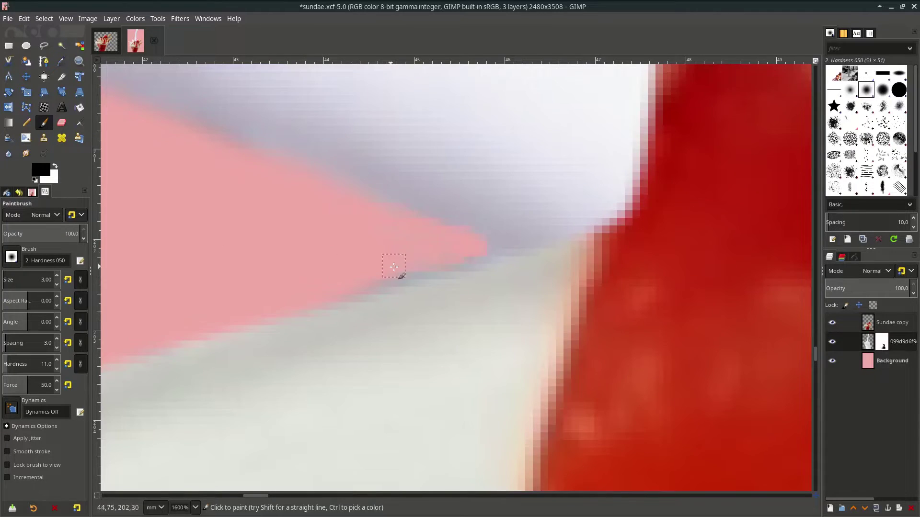
pyautogui.hotkey('shift', 'ctrl', 'j')
pyautogui.press('-')
pyautogui.hotkey('ctrl', 's')
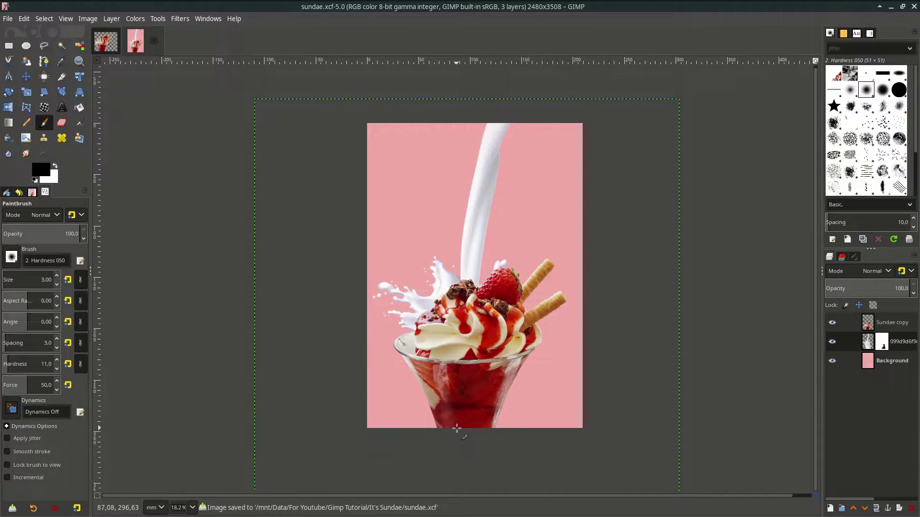
# Rename the milk splash layer to Milk and the Sundae copy layer to Sundae.
pyautogui.doubleClick(903, 344)
pyautogui.write('Milk')
pyautogui.click(900, 322)
pyautogui.doubleClick(905, 323)
pyautogui.press('End')
pyautogui.press('Return')
# Create a layer group named Particles directly above the Milk layer.
pyautogui.press('pagedown')
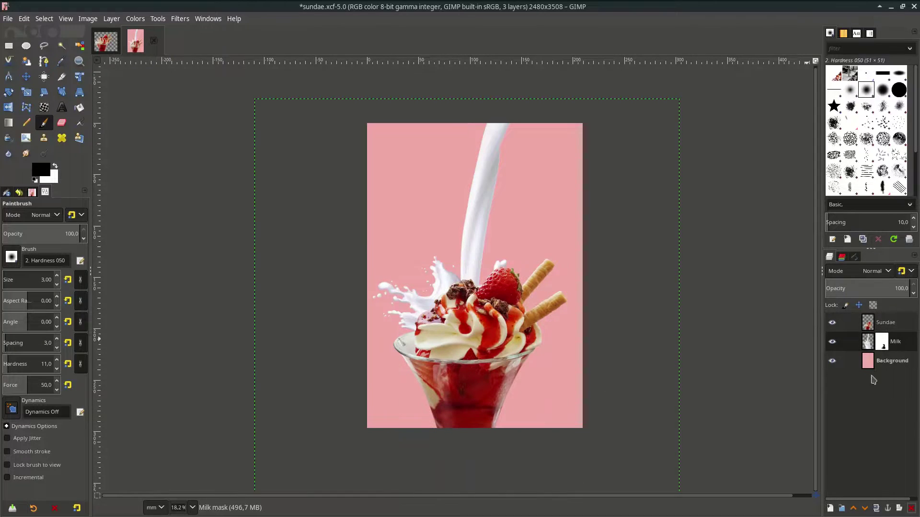
pyautogui.click(842, 511)
pyautogui.doubleClick(907, 341)
pyautogui.write('Particles')
pyautogui.press('Return')
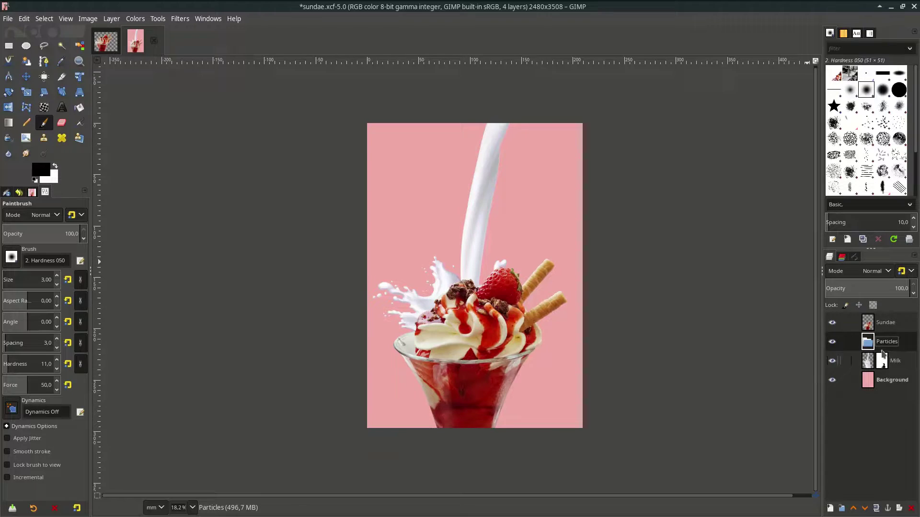
# Open the strawberry image 3a8d8953266b0.png as a layer in the Particles group, converting it to the GIMP built-in sRGB profile.
pyautogui.click(8, 18)
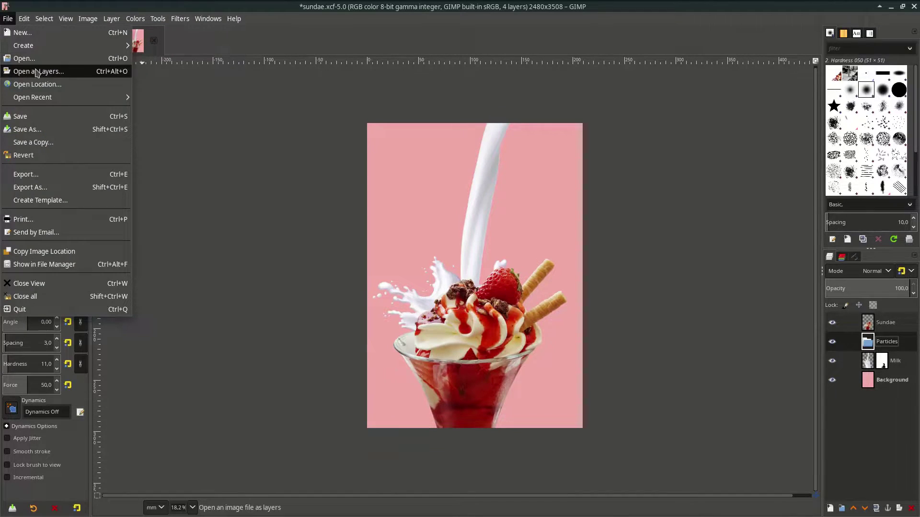
pyautogui.click(40, 68)
pyautogui.click(337, 128)
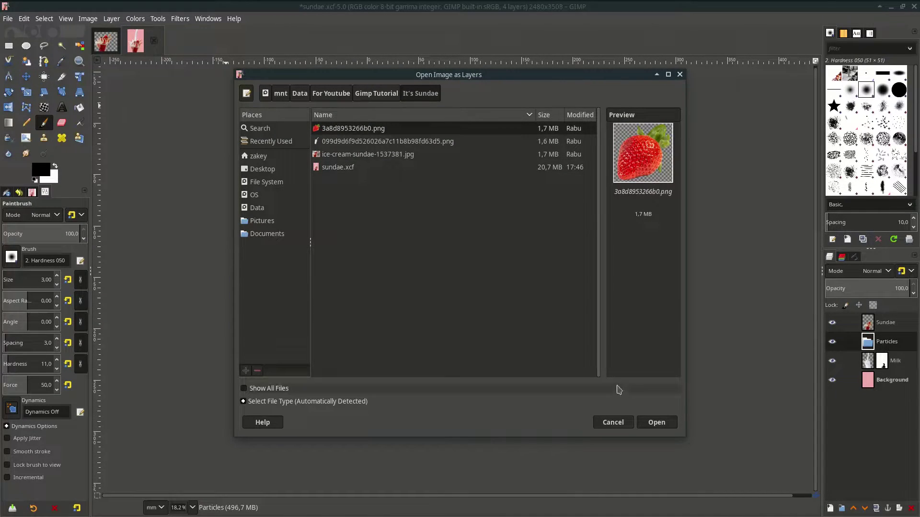
pyautogui.click(659, 426)
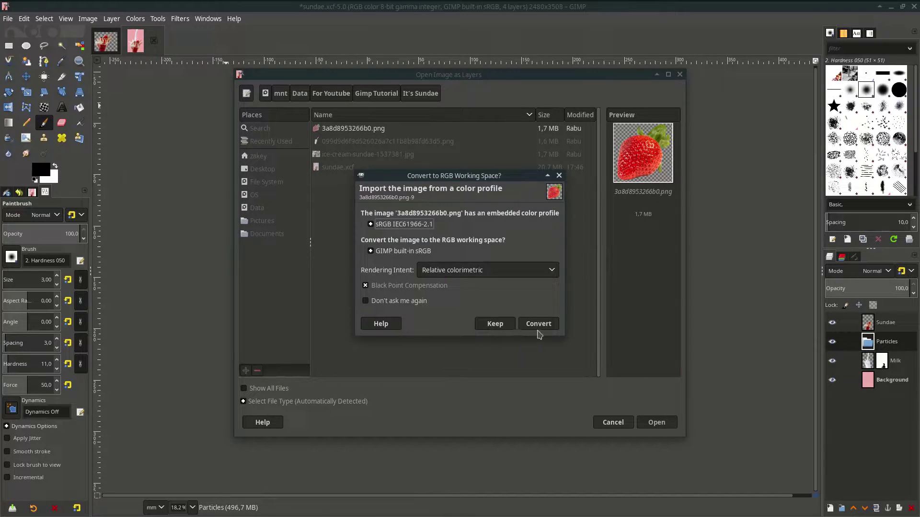
pyautogui.click(538, 330)
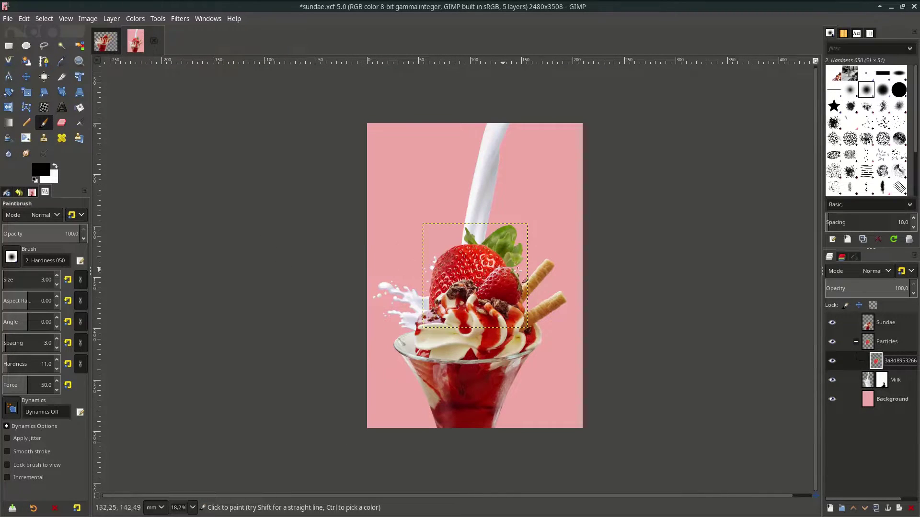
# Scale the strawberry layer proportionally to less than half its size and place it beside the milk stream, above the wafer rolls.
pyautogui.click(27, 92)
pyautogui.click(458, 275)
pyautogui.moveTo(445, 247); pyautogui.dragTo(530, 222)
pyautogui.press('Return')
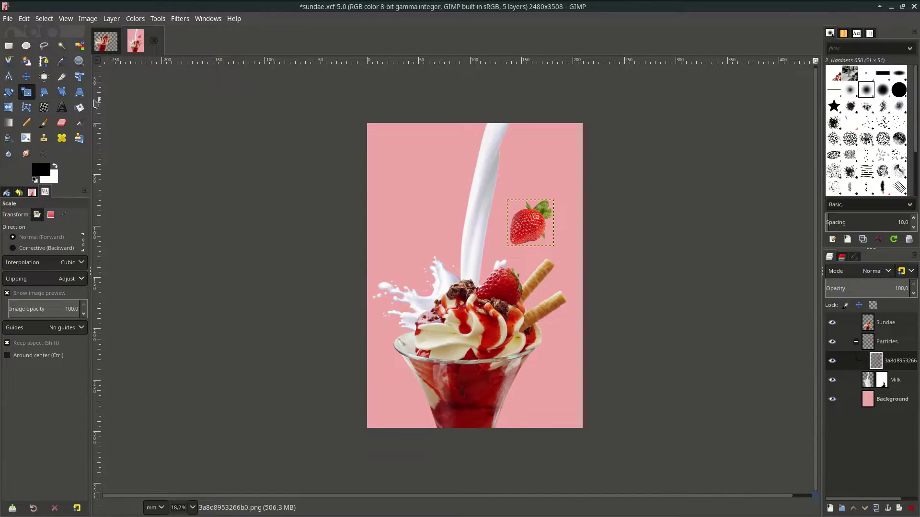
# Flip the strawberry horizontally and move it above the milk splash near the page's left edge.
pyautogui.click(8, 109)
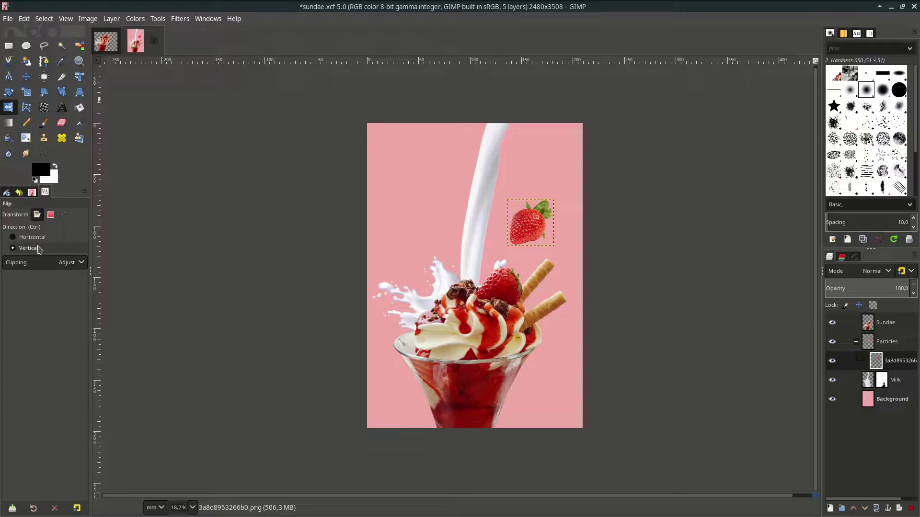
pyautogui.click(529, 230)
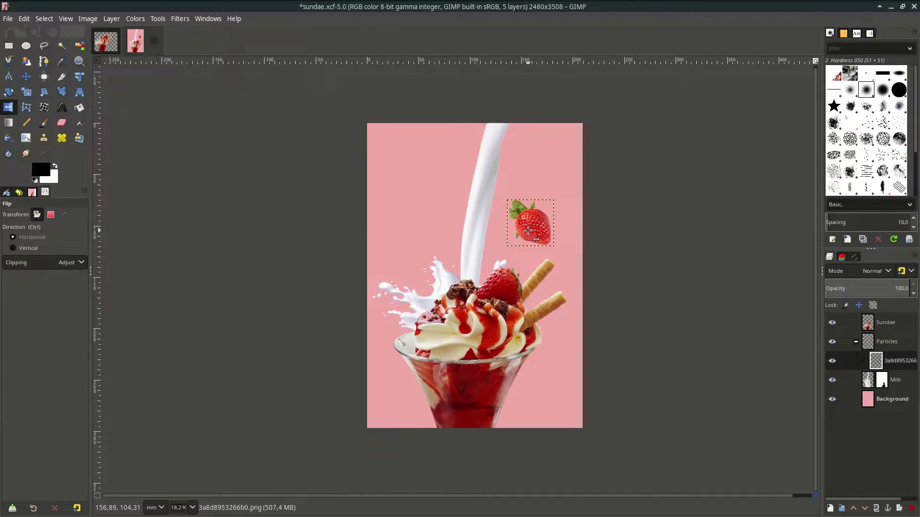
pyautogui.click(25, 76)
pyautogui.moveTo(533, 233); pyautogui.dragTo(399, 260)
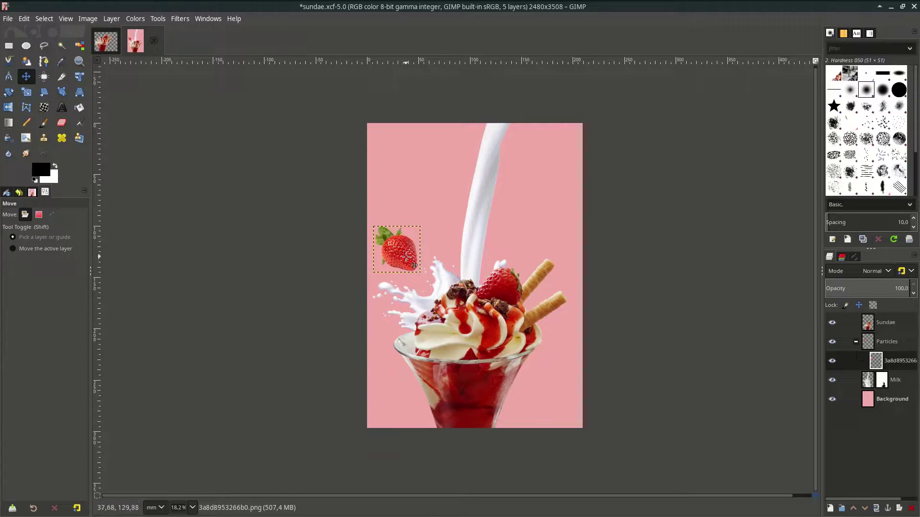
# Apply Zoom Motion Blur to the strawberry with Center X 0.254, Center Y 0.371 and a blurring factor of -0.125.
pyautogui.click(187, 21)
pyautogui.moveTo(230, 84)
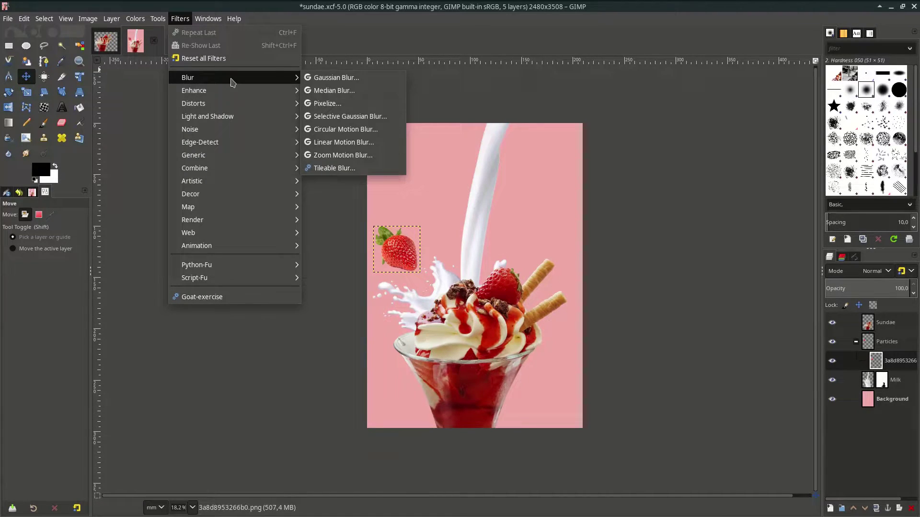
pyautogui.click(355, 154)
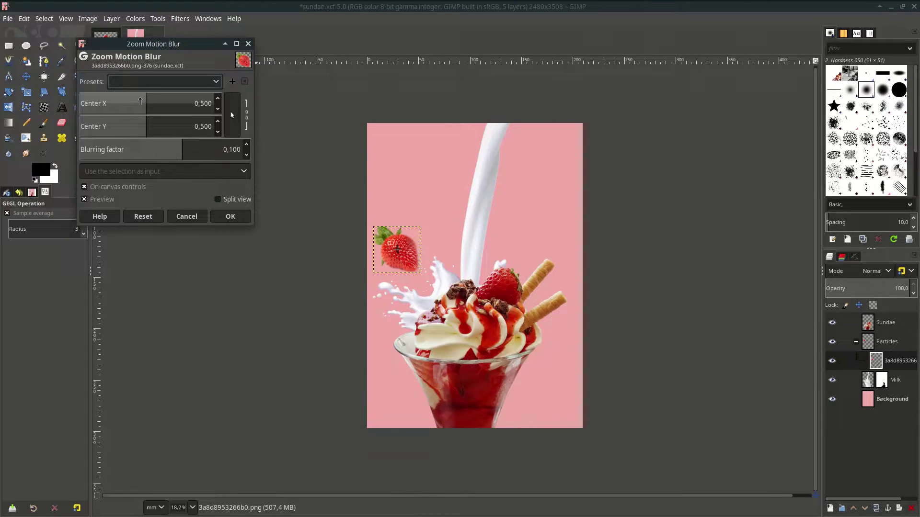
pyautogui.moveTo(145, 102); pyautogui.dragTo(114, 103)
pyautogui.click(120, 126)
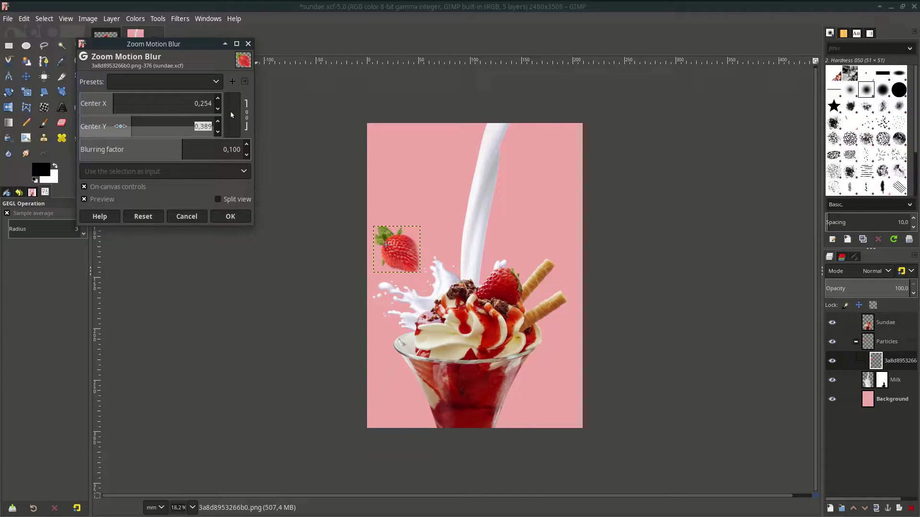
pyautogui.click(120, 124)
pyautogui.moveTo(123, 125)
pyautogui.mouseDown()
pyautogui.moveTo(203, 149)
pyautogui.moveTo(153, 149)
pyautogui.moveTo(160, 148)
pyautogui.mouseUp()
pyautogui.click(124, 99)
pyautogui.click(113, 101)
pyautogui.click(128, 125)
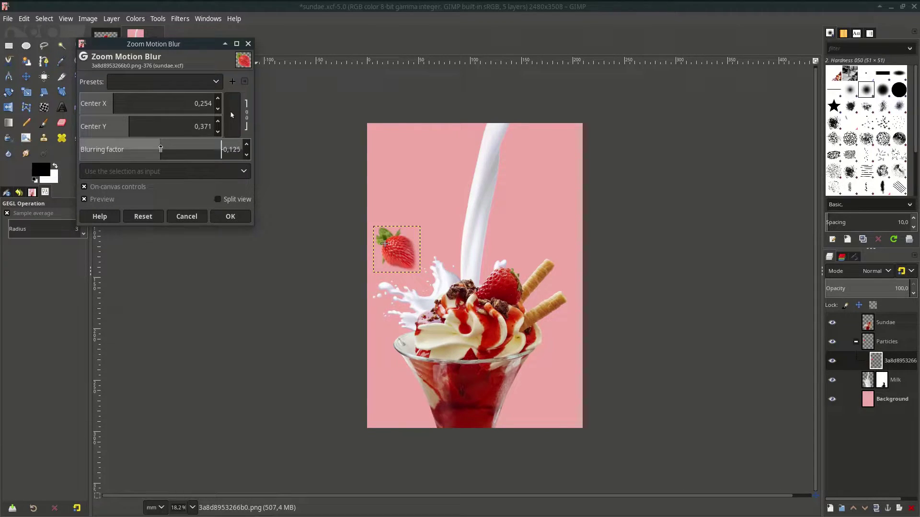
pyautogui.click(233, 217)
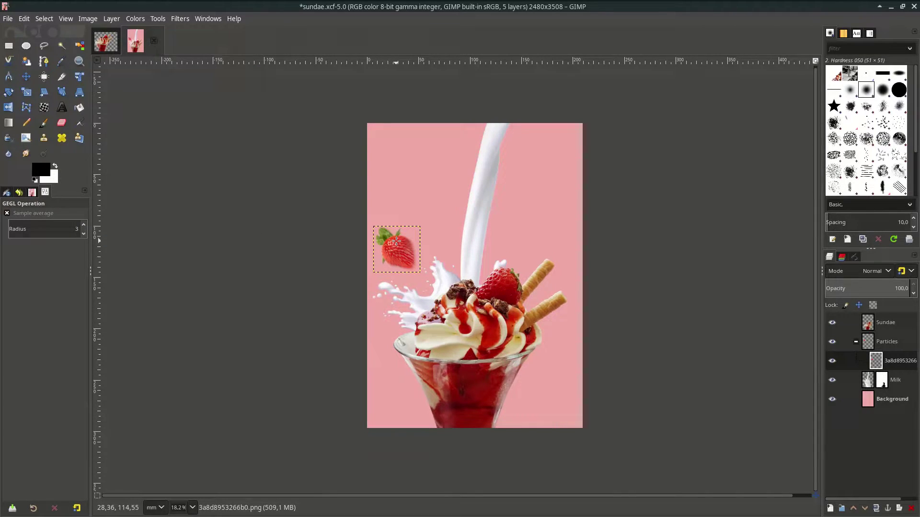
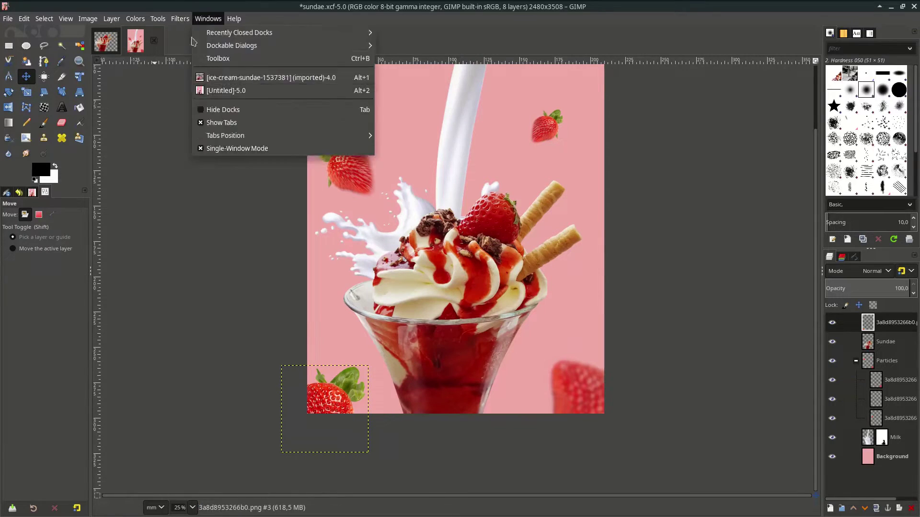
# Apply Zoom Motion Blur to the strawberry in the page's lower-left corner with Center X 0.911, Center Y 0.121 and an adjusted blurring factor.
pyautogui.moveTo(119, 103); pyautogui.dragTo(204, 103)
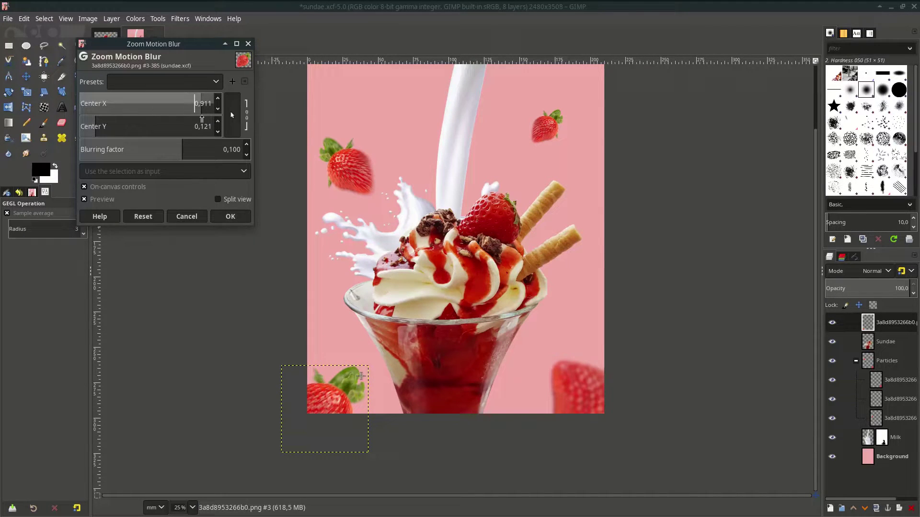
pyautogui.moveTo(136, 150); pyautogui.dragTo(162, 150)
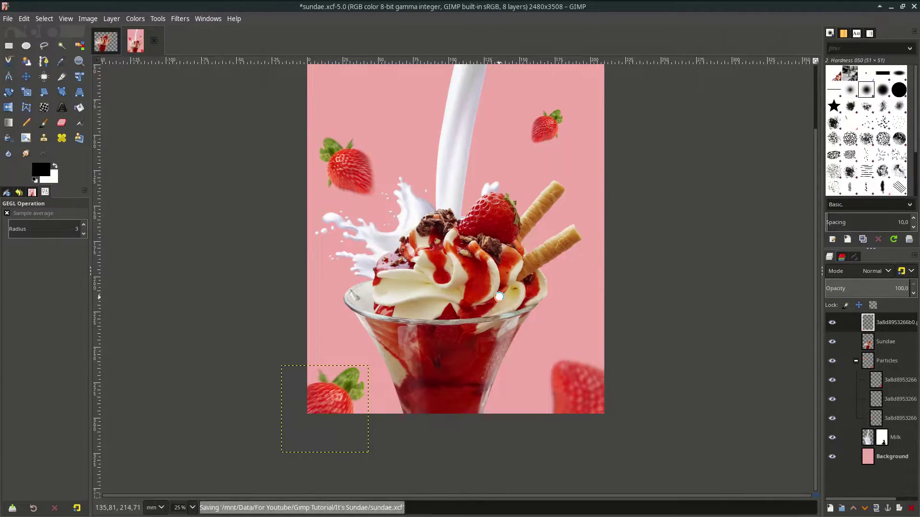
# Add the text STRAWBERRY MILK on two lines above the Sundae layer, near the page's upper left.
pyautogui.click(895, 329)
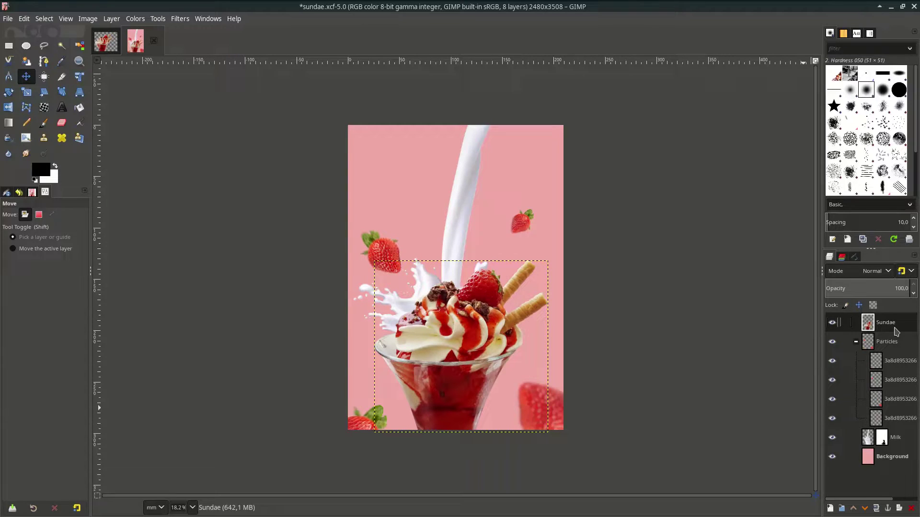
pyautogui.click(62, 107)
pyautogui.click(403, 154)
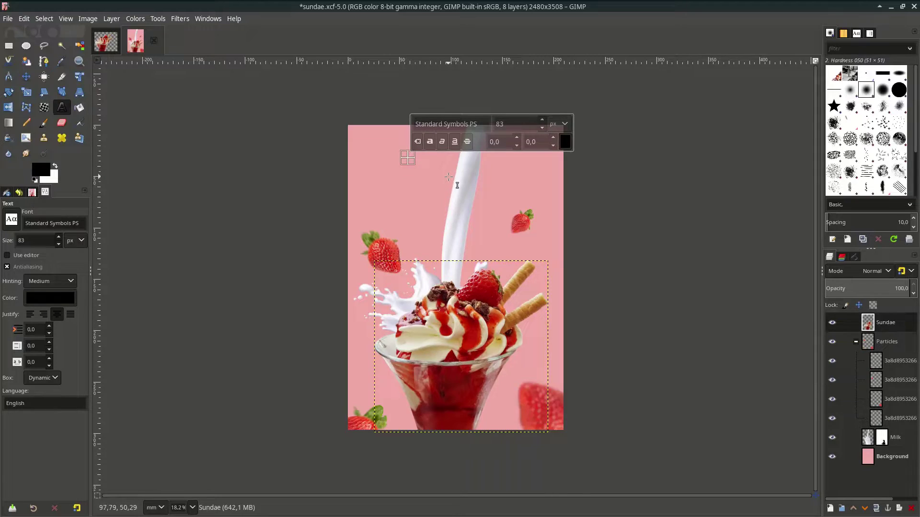
pyautogui.write('STRAWBER')
pyautogui.write('RY MILK')
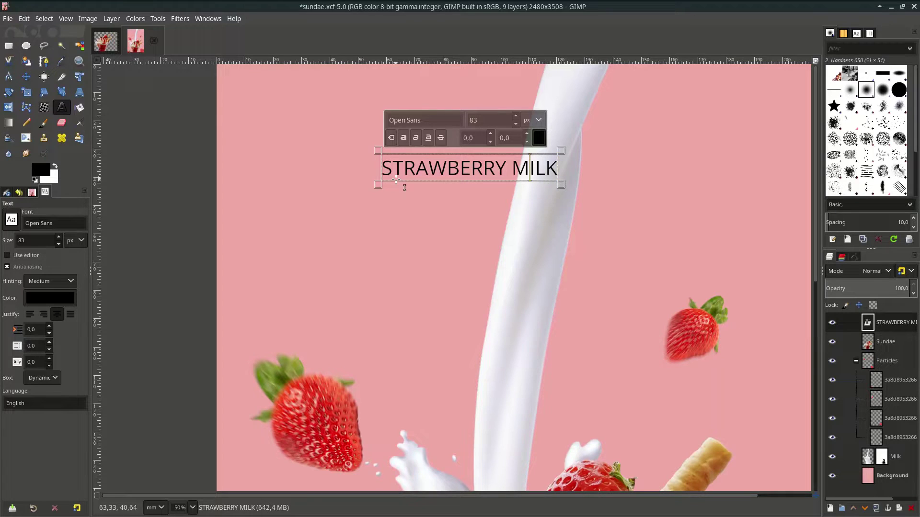
pyautogui.press('Return')
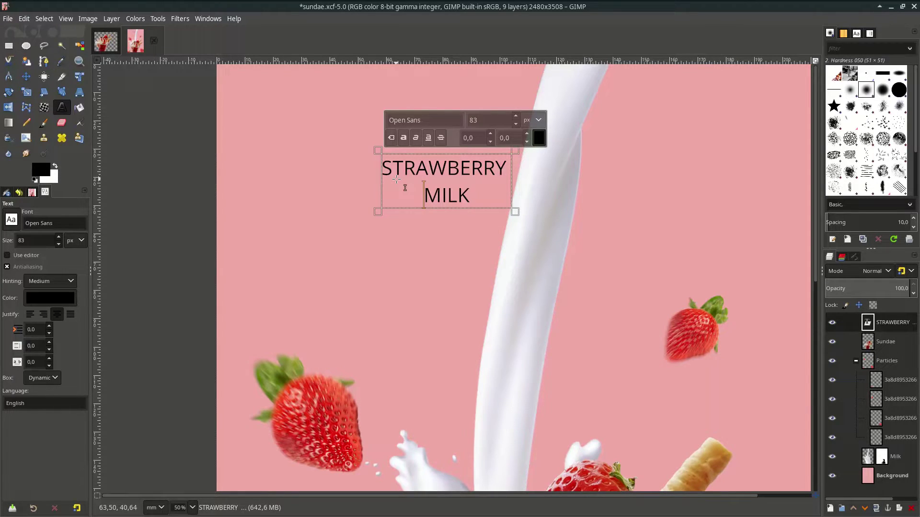
# Set the font of the whole STRAWBERRY MILK text to League Spartan Bold.
pyautogui.moveTo(467, 193); pyautogui.dragTo(416, 189)
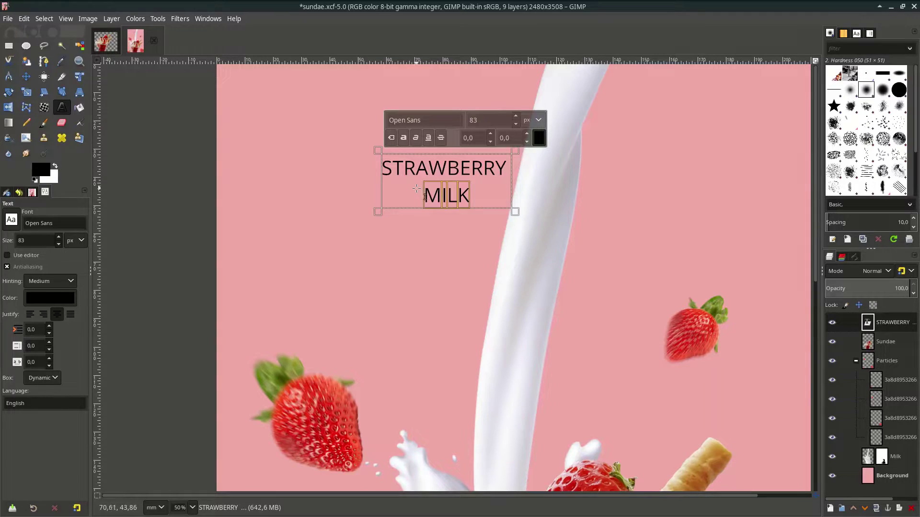
pyautogui.click(458, 192)
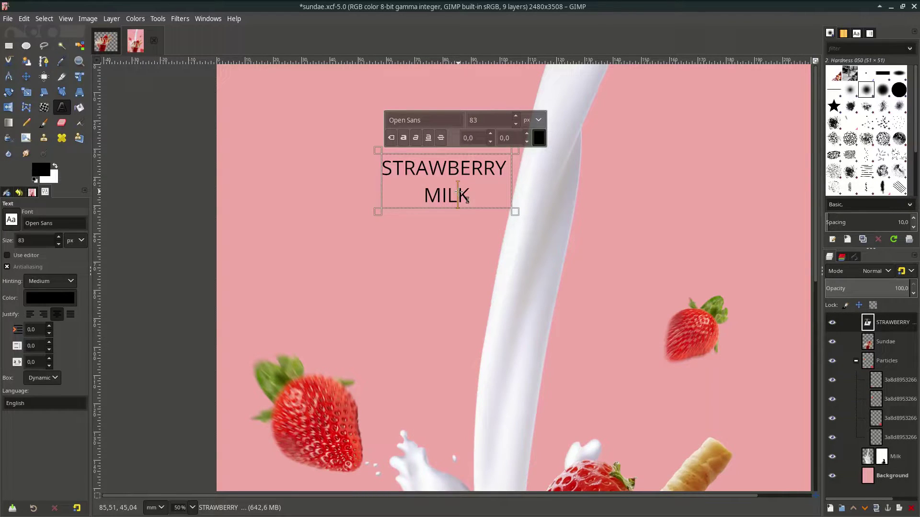
pyautogui.hotkey('ctrl', 'a')
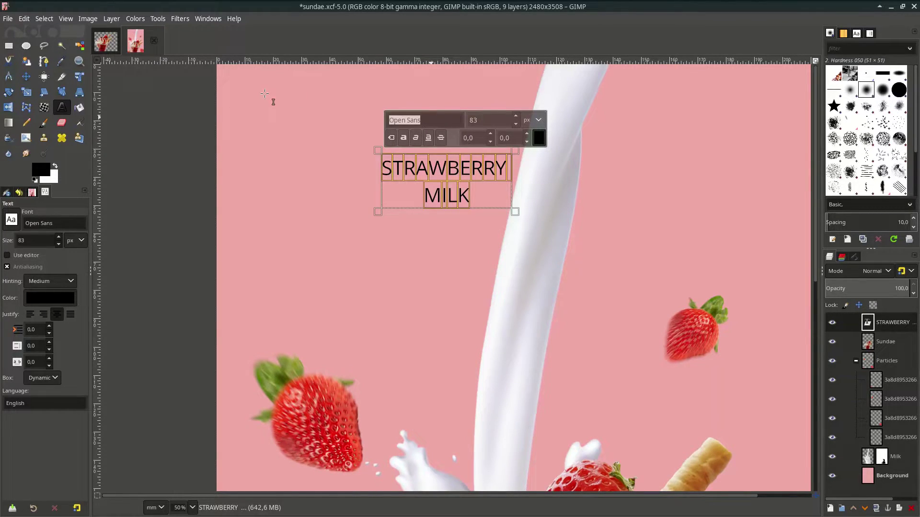
pyautogui.write('LEAGU')
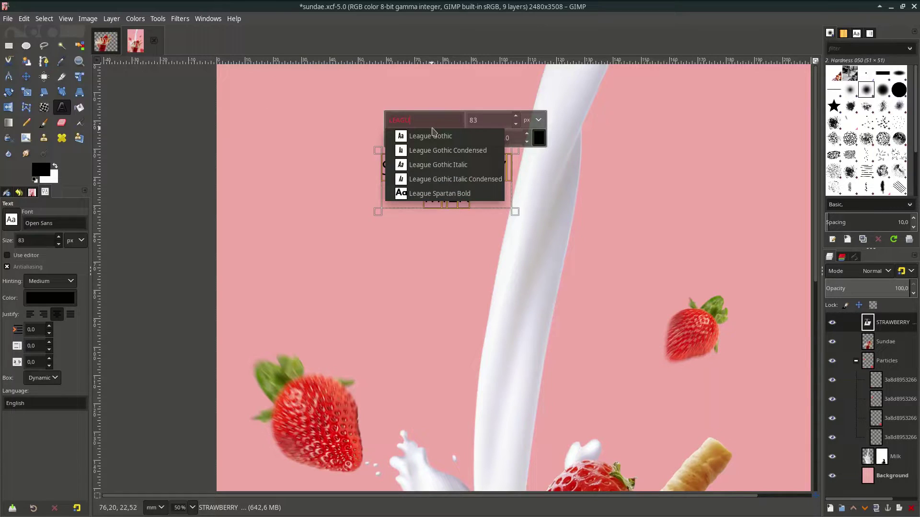
pyautogui.click(438, 193)
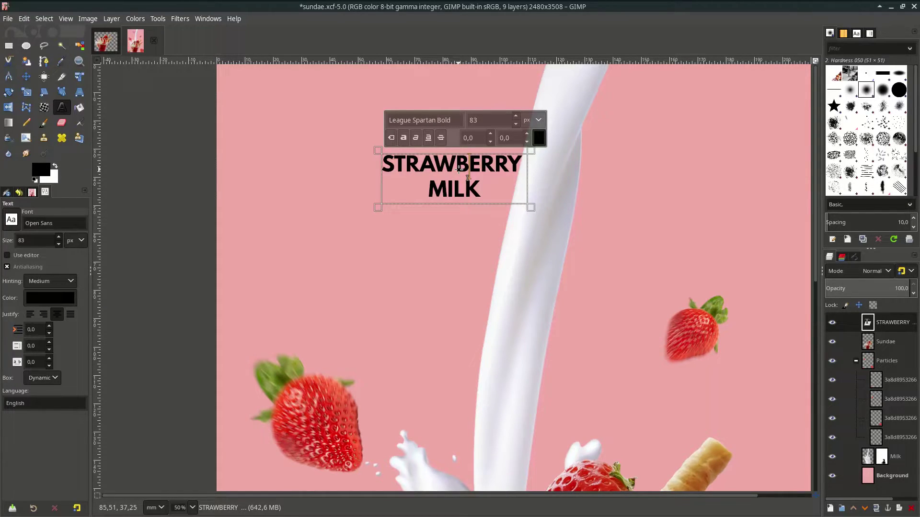
# Enlarge the word MILK to 101 px and the word STRAWBERRY to 125 px.
pyautogui.moveTo(455, 187); pyautogui.dragTo(415, 191)
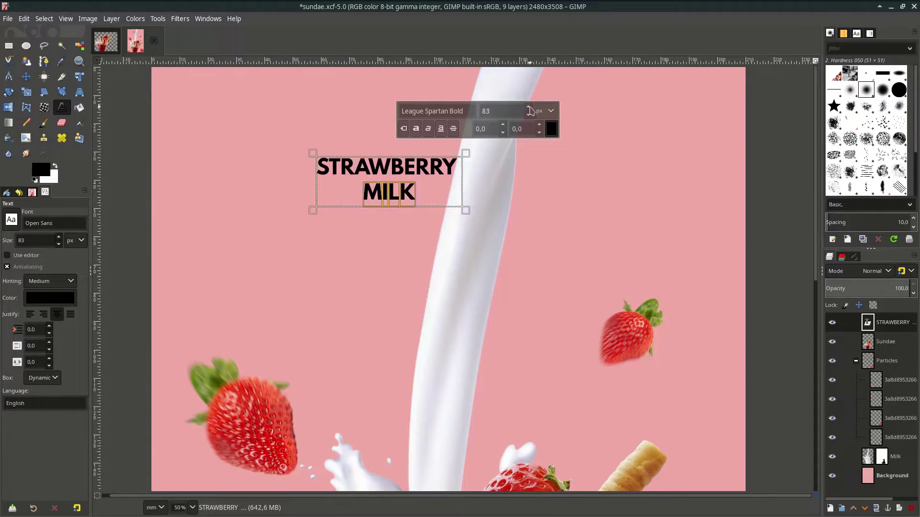
pyautogui.scroll(18, 529, 111)
pyautogui.moveTo(452, 166); pyautogui.dragTo(315, 168)
pyautogui.scroll(20, 526, 111)
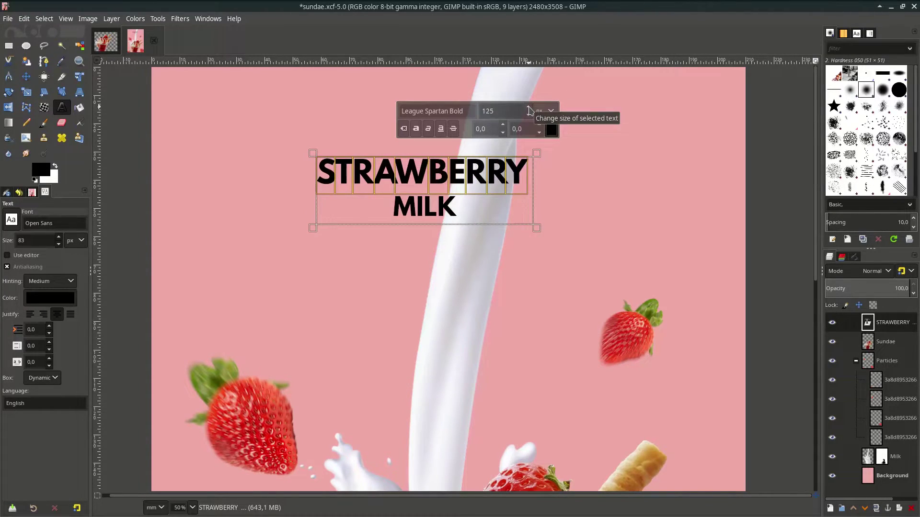
# Set the word MILK to 342 px so it spans about the same width as STRAWBERRY.
pyautogui.moveTo(456, 220); pyautogui.dragTo(391, 211)
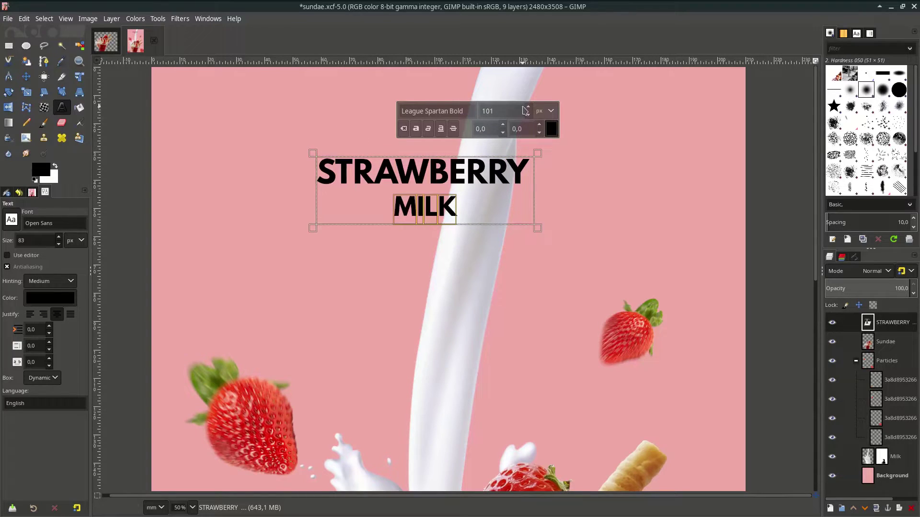
pyautogui.scroll(20, 528, 111)
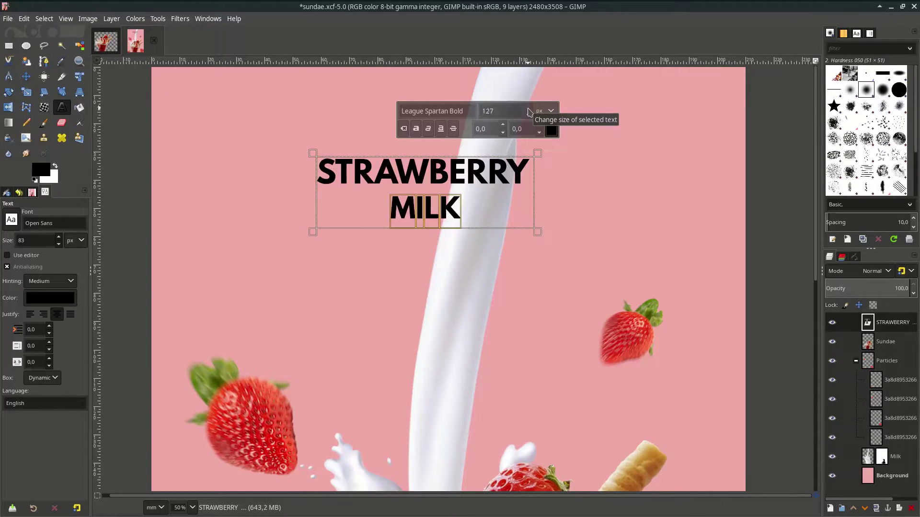
pyautogui.scroll(20, 529, 111)
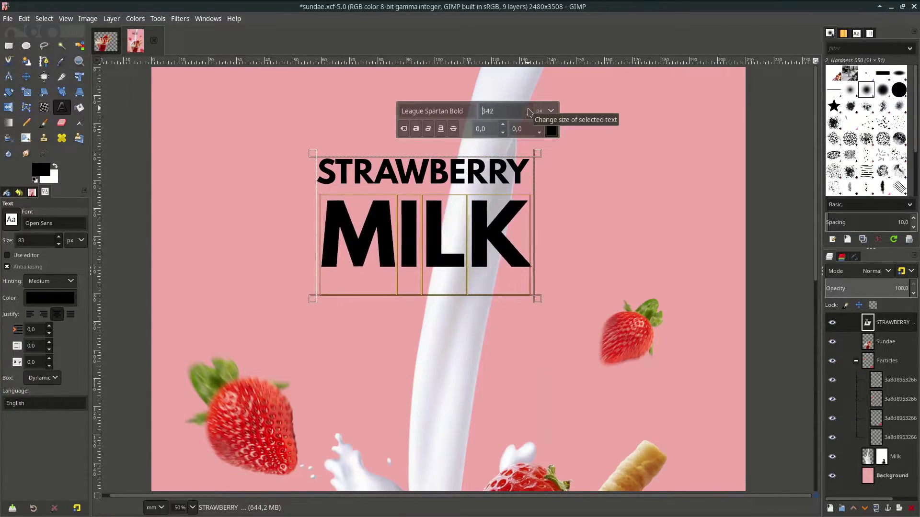
# Set the word MILK to 351 px and tighten the title's line spacing to -37.
pyautogui.click(339, 171)
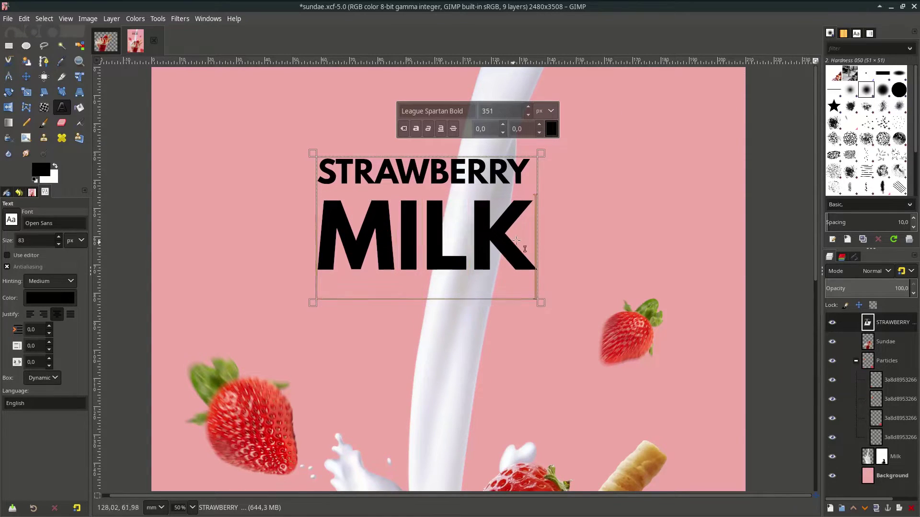
pyautogui.press('Right')
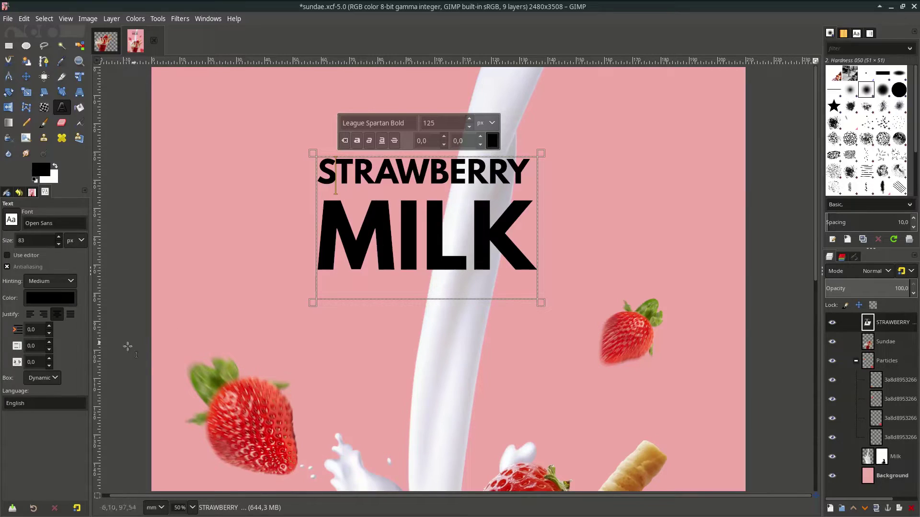
pyautogui.scroll(-7, 52, 352)
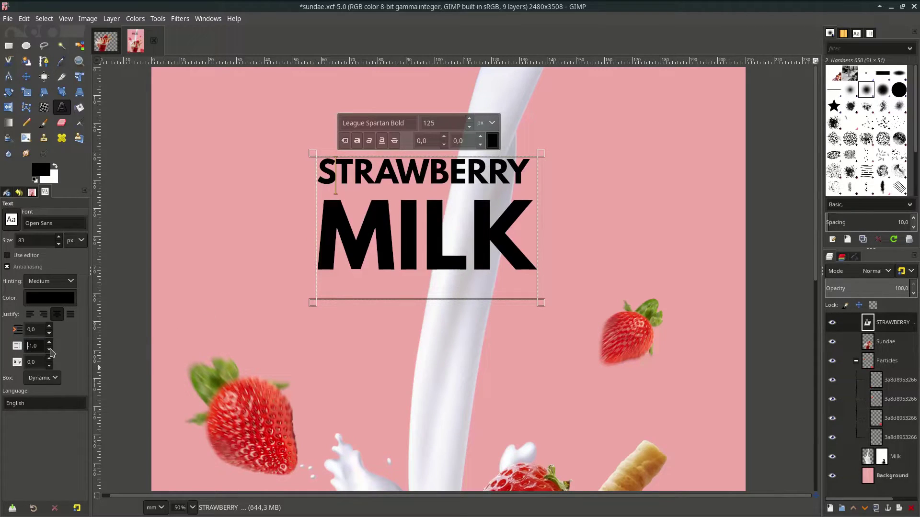
pyautogui.scroll(-20, 52, 353)
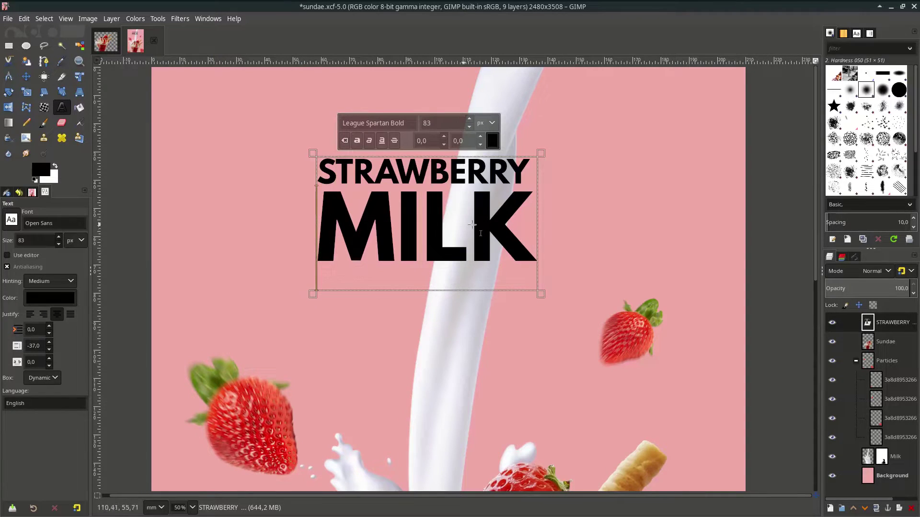
# Colour the word STRAWBERRY red (cd3722), sampled from the strawberry on the sundae.
pyautogui.moveTo(533, 173); pyautogui.dragTo(304, 171)
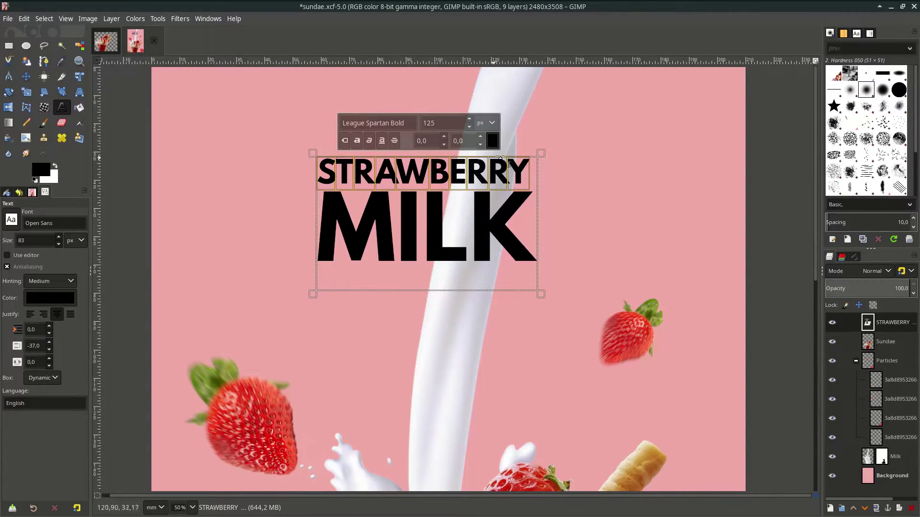
pyautogui.click(493, 141)
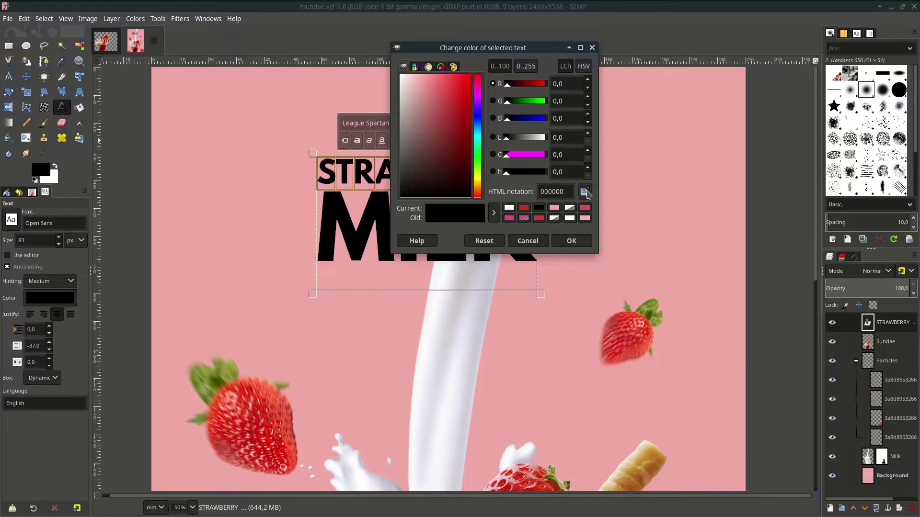
pyautogui.click(520, 480)
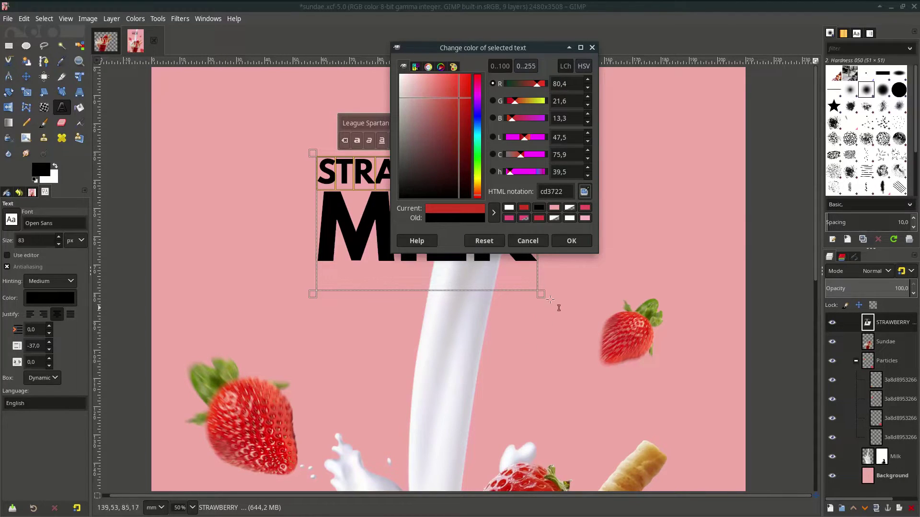
pyautogui.click(570, 242)
# Colour the word MILK white (ffffff).
pyautogui.moveTo(519, 223); pyautogui.dragTo(308, 242)
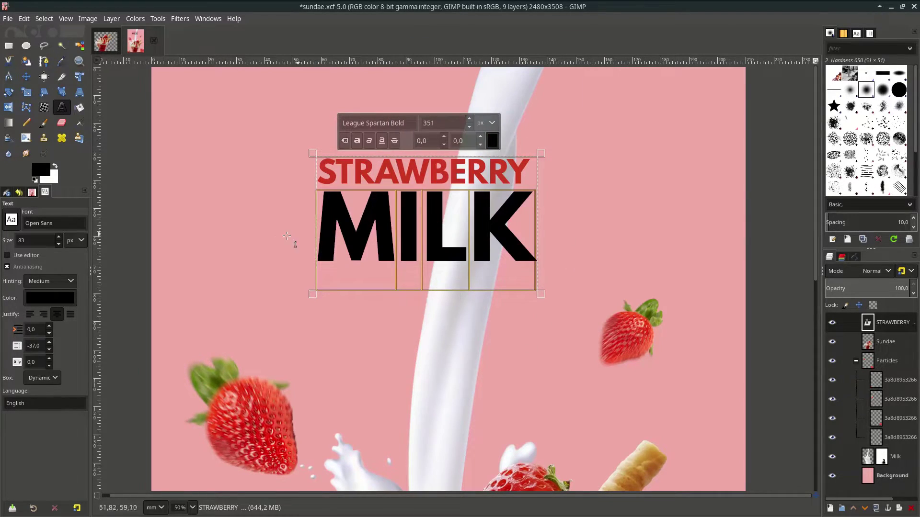
pyautogui.click(493, 140)
pyautogui.moveTo(453, 176); pyautogui.dragTo(357, 51)
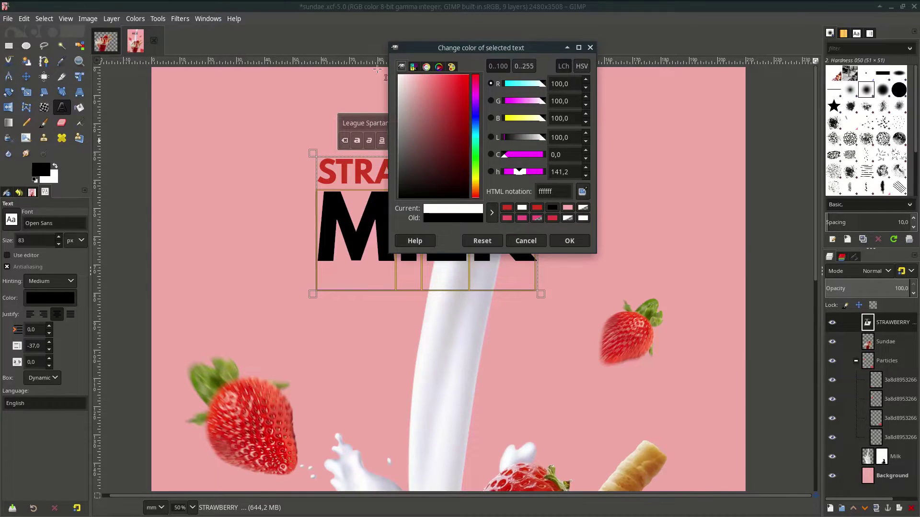
pyautogui.click(578, 247)
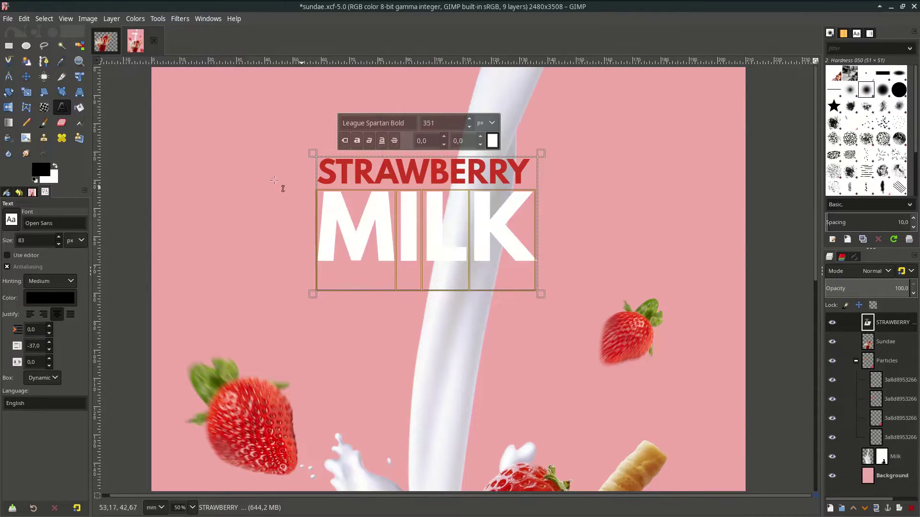
# Move the STRAWBERRY MILK title to the right toward the page's horizontal centre, and make the Sundae layer active.
pyautogui.click(26, 76)
pyautogui.scroll(-2, 395, 214)
pyautogui.scroll(2, 407, 188)
pyautogui.moveTo(410, 194); pyautogui.dragTo(445, 193)
pyautogui.click(286, 145)
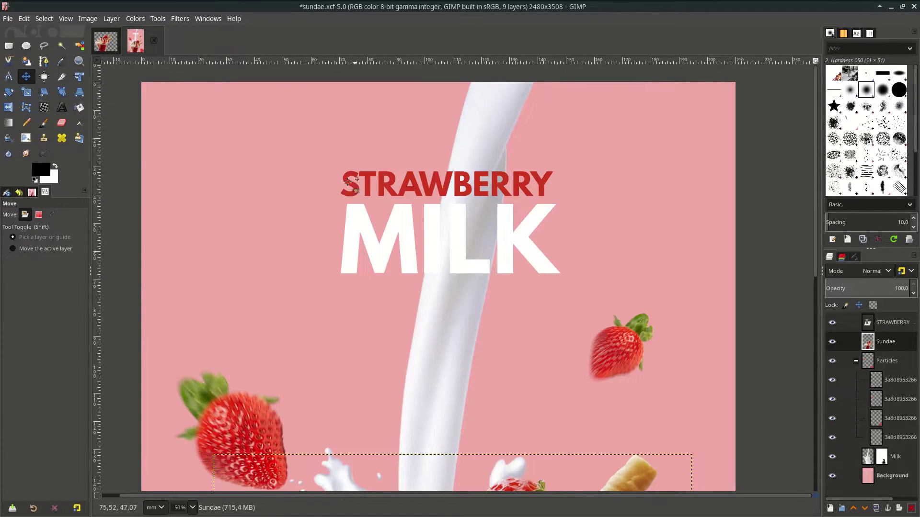
# Draw a rectangular selection of about 1194 × 586 px around the title and add a transparent layer named stroke above Sundae.
pyautogui.click(9, 46)
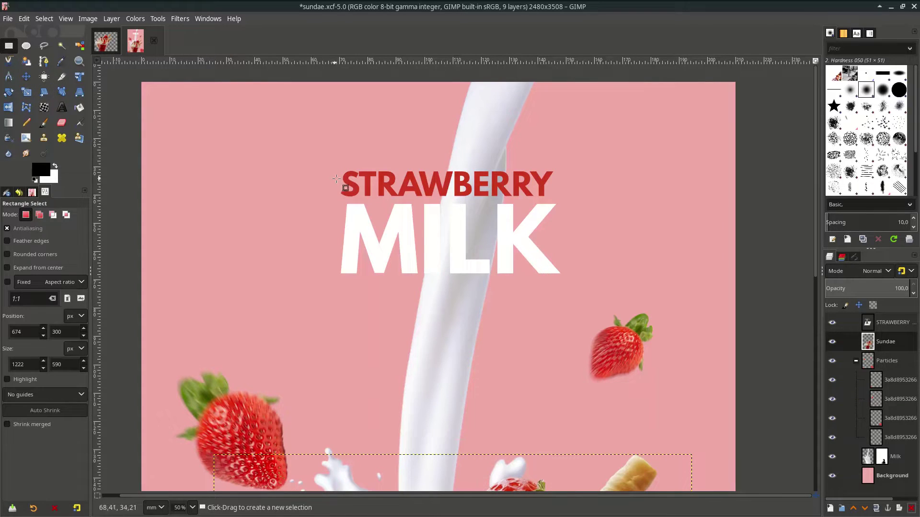
pyautogui.moveTo(304, 155); pyautogui.dragTo(588, 291)
pyautogui.click(578, 283)
pyautogui.click(830, 508)
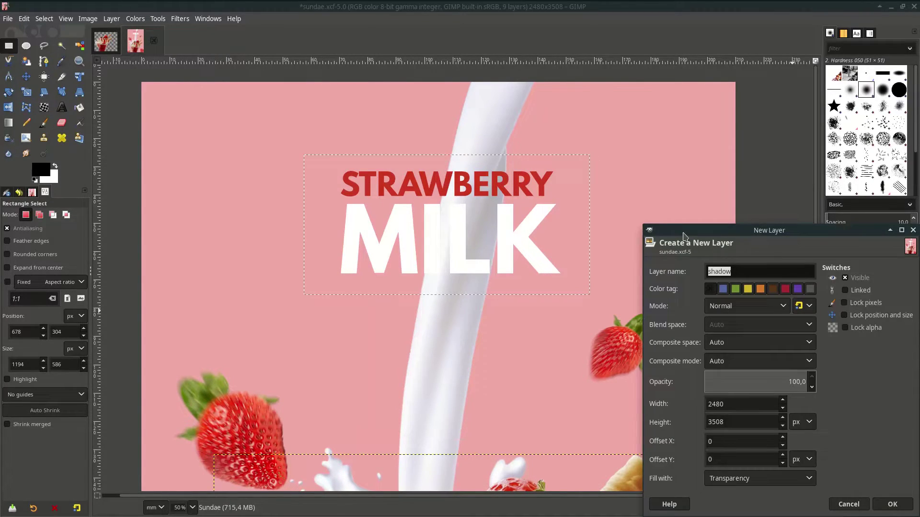
pyautogui.write('stroke')
pyautogui.press('Return')
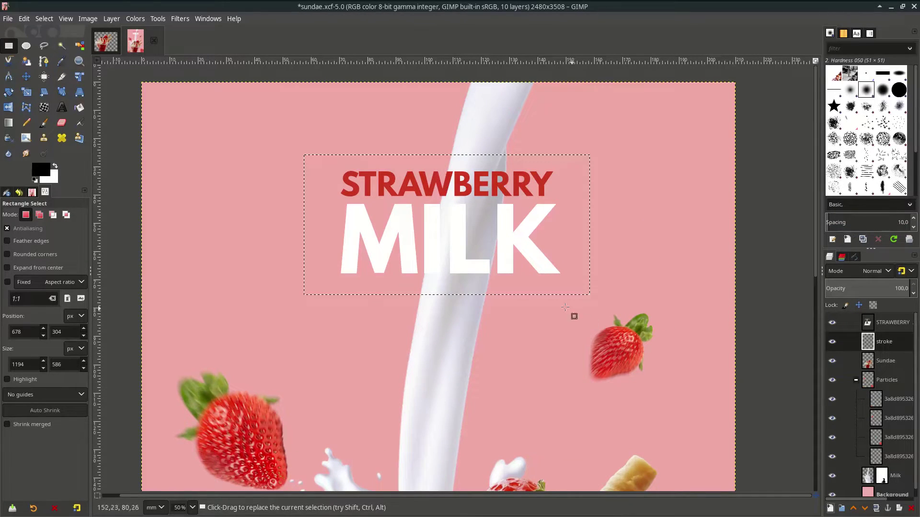
# Stroke the rectangular selection with a 15 px solid white line on the stroke layer and clear the selection.
pyautogui.click(56, 168)
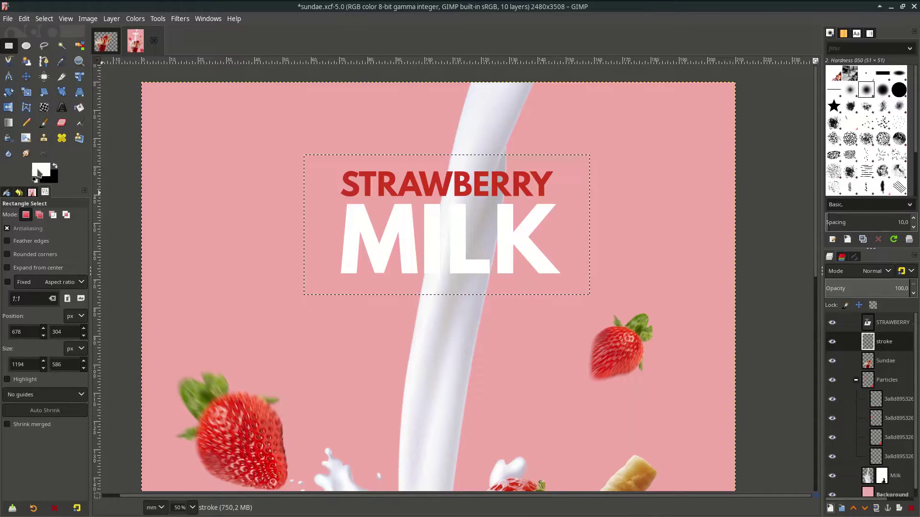
pyautogui.click(23, 19)
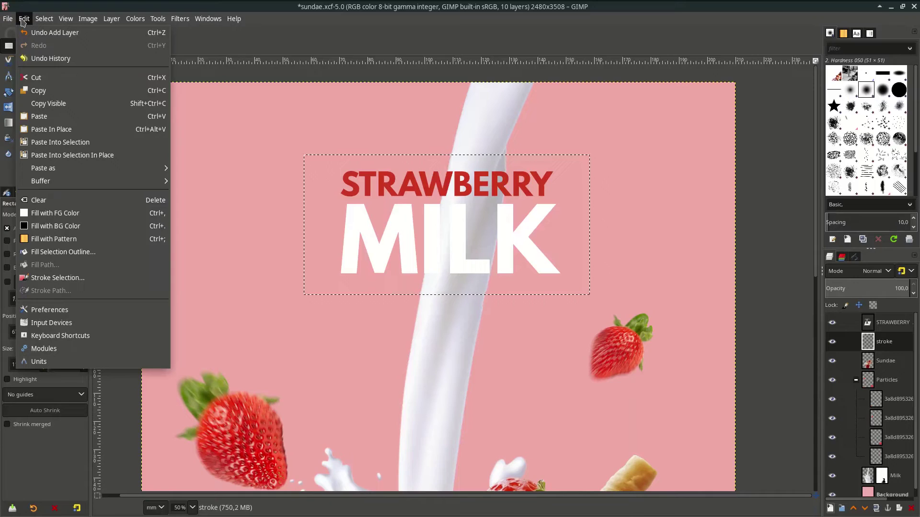
pyautogui.click(101, 278)
pyautogui.moveTo(455, 182)
pyautogui.mouseDown()
pyautogui.moveTo(511, 174)
pyautogui.moveTo(555, 154)
pyautogui.mouseUp()
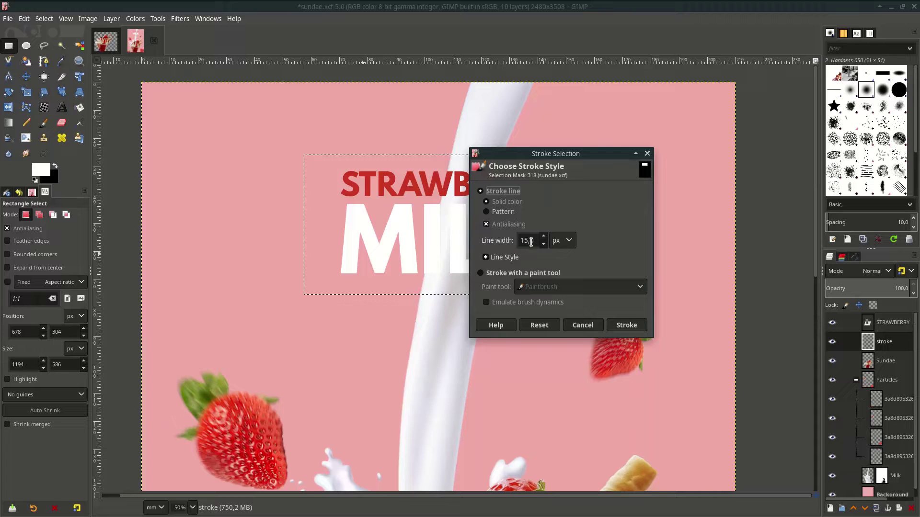
pyautogui.moveTo(530, 154); pyautogui.dragTo(697, 118)
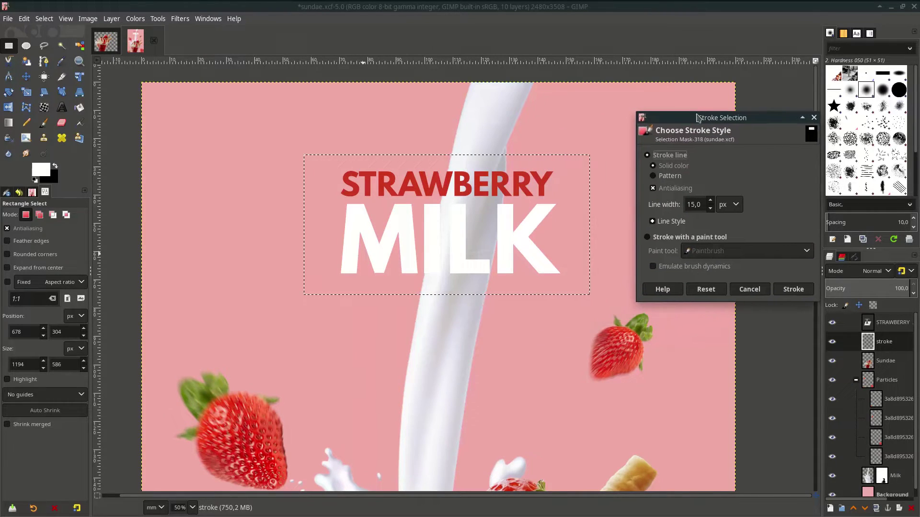
pyautogui.click(791, 289)
pyautogui.press('m')
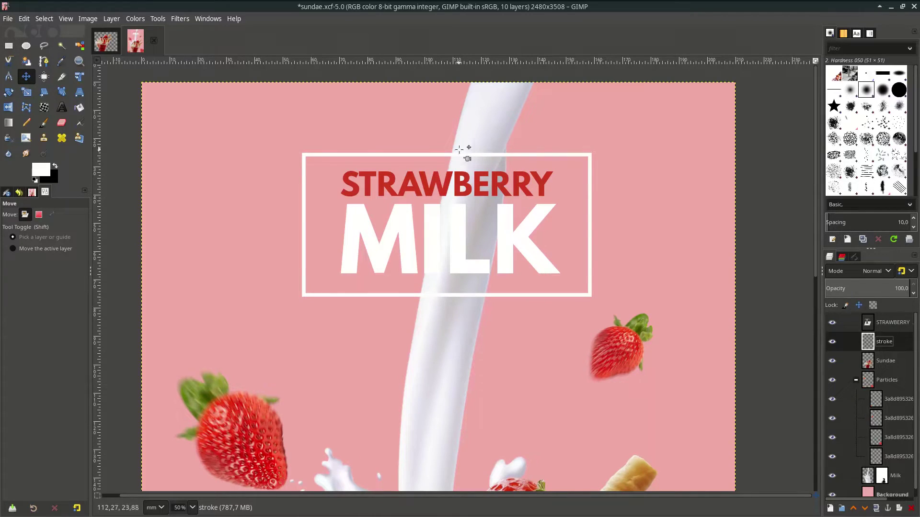
# Add a white (full opacity) layer mask to the stroke layer.
pyautogui.rightClick(880, 334)
pyautogui.click(844, 223)
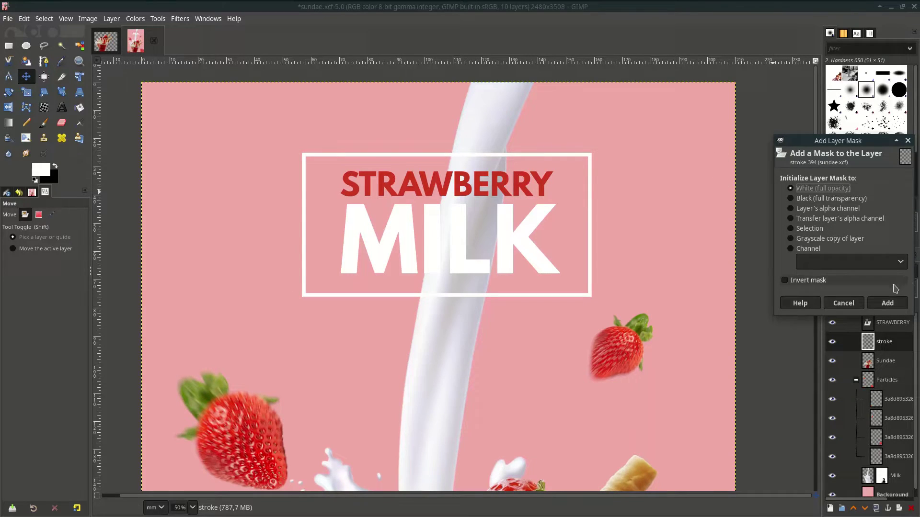
pyautogui.click(888, 304)
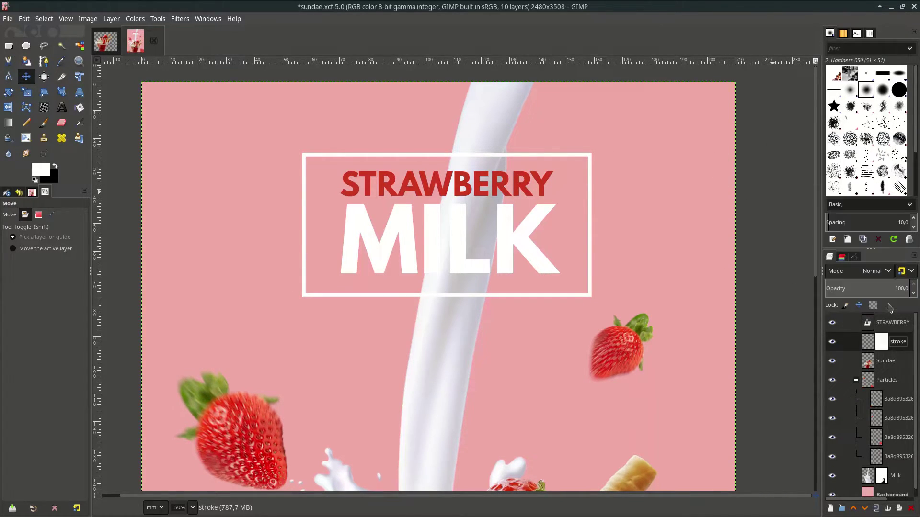
# Paint black on the stroke mask with a soft brush of size 99 to hide the frame across the milk stream, and save the file.
pyautogui.click(55, 166)
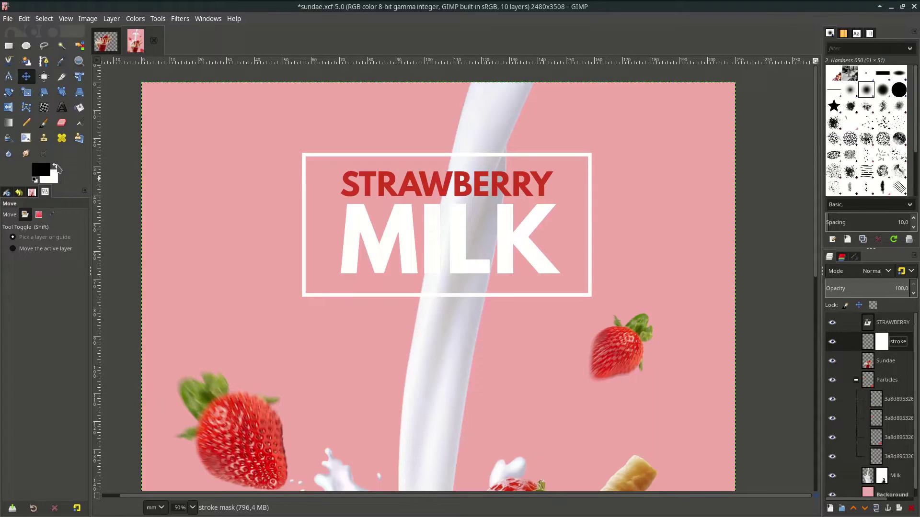
pyautogui.click(43, 123)
pyautogui.scroll(2, 520, 156)
pyautogui.scroll(3, 520, 155)
pyautogui.moveTo(29, 279); pyautogui.dragTo(13, 279)
pyautogui.moveTo(331, 154)
pyautogui.mouseDown()
pyautogui.moveTo(455, 154)
pyautogui.moveTo(324, 156)
pyautogui.mouseUp()
pyautogui.scroll(-5, 263, 243)
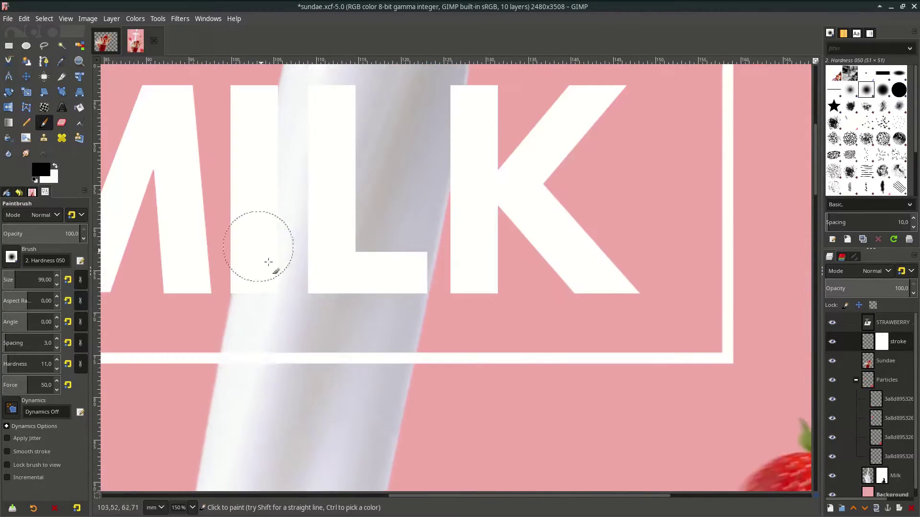
pyautogui.hotkey('ctrl', 's')
pyautogui.scroll(-4, 470, 334)
pyautogui.scroll(3, 376, 277)
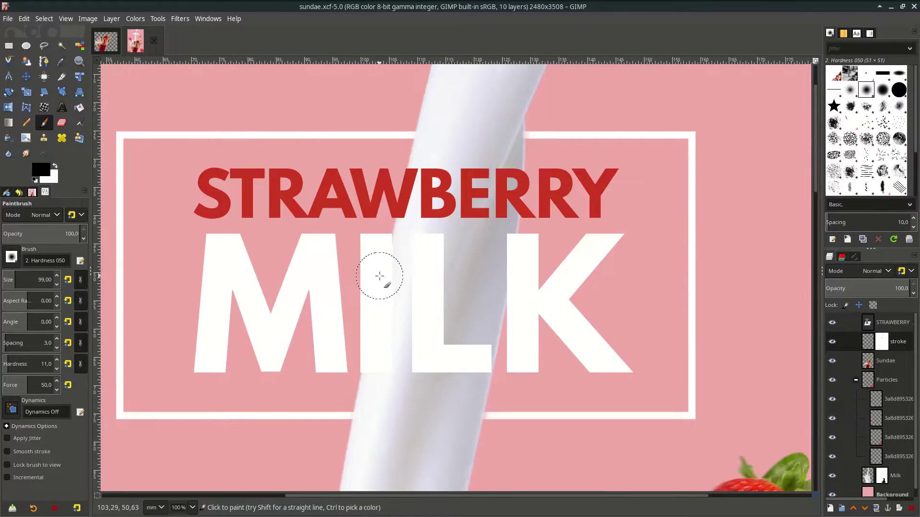
pyautogui.scroll(-2, 314, 312)
pyautogui.scroll(2, 339, 298)
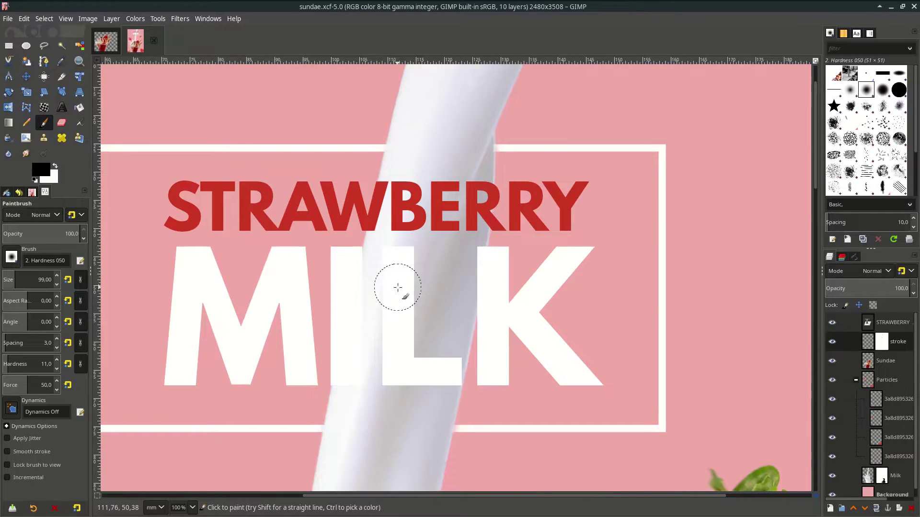
# Add a transparent layer named shadow between the stroke layer and the title text.
pyautogui.click(832, 511)
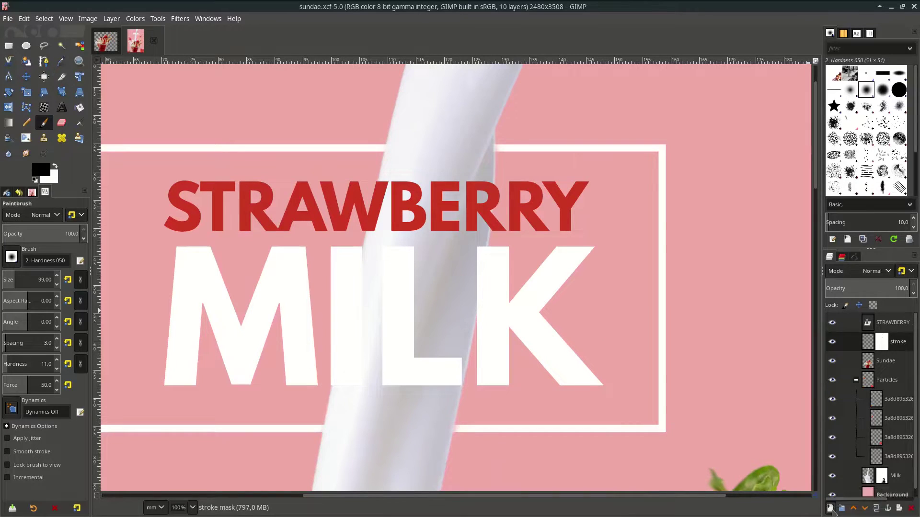
pyautogui.write('shadow')
pyautogui.press('Return')
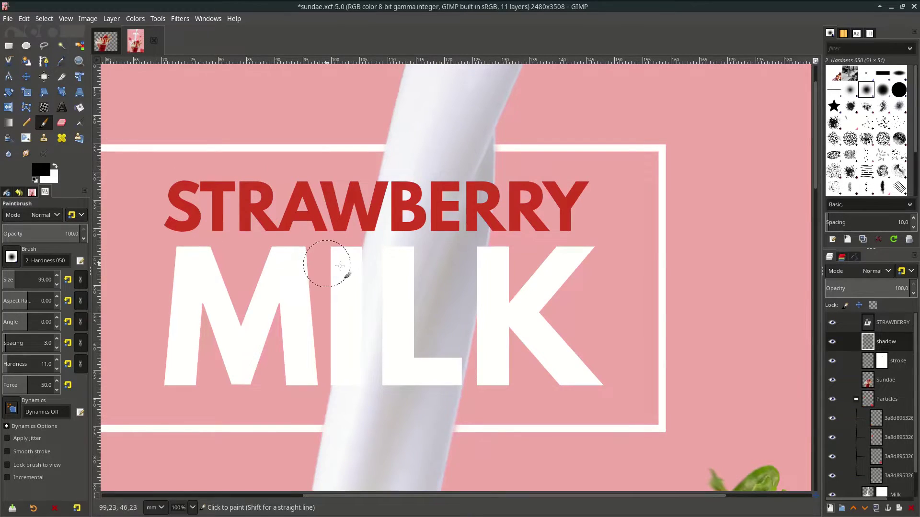
# Try black shadow strokes beside the letter I of MILK, lowering the brush hardness to 8, and undo them.
pyautogui.scroll(3, 318, 262)
pyautogui.click(374, 155)
pyautogui.hotkey('ctrl', 'z')
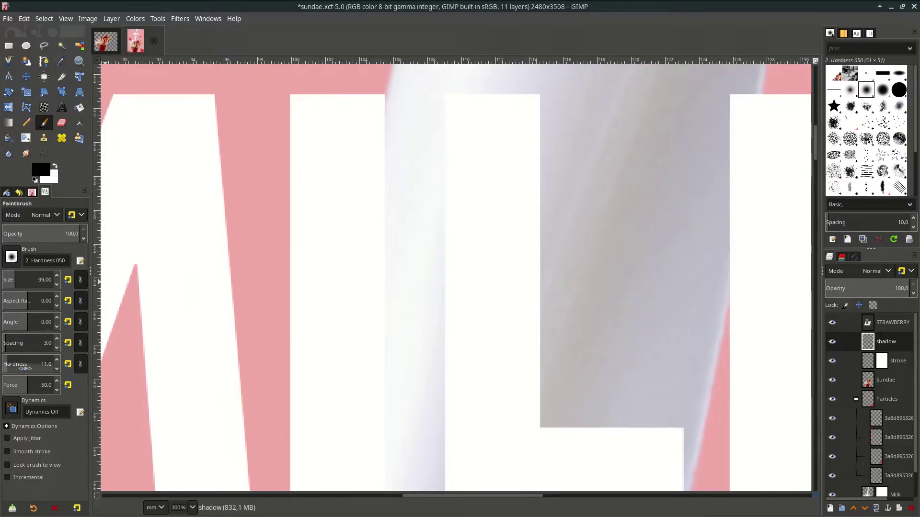
pyautogui.click(6, 364)
pyautogui.moveTo(351, 182)
pyautogui.mouseDown()
pyautogui.moveTo(366, 139)
pyautogui.moveTo(359, 203)
pyautogui.mouseUp()
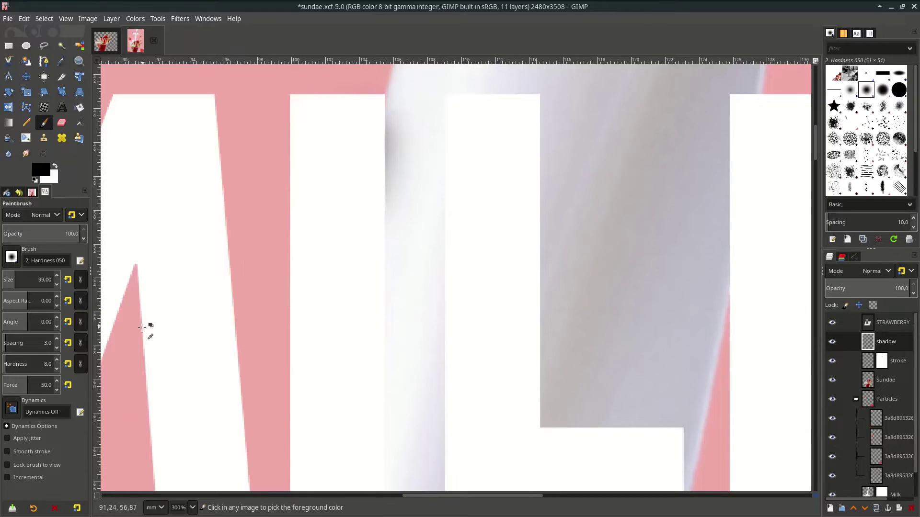
pyautogui.hotkey('ctrl', 'z')
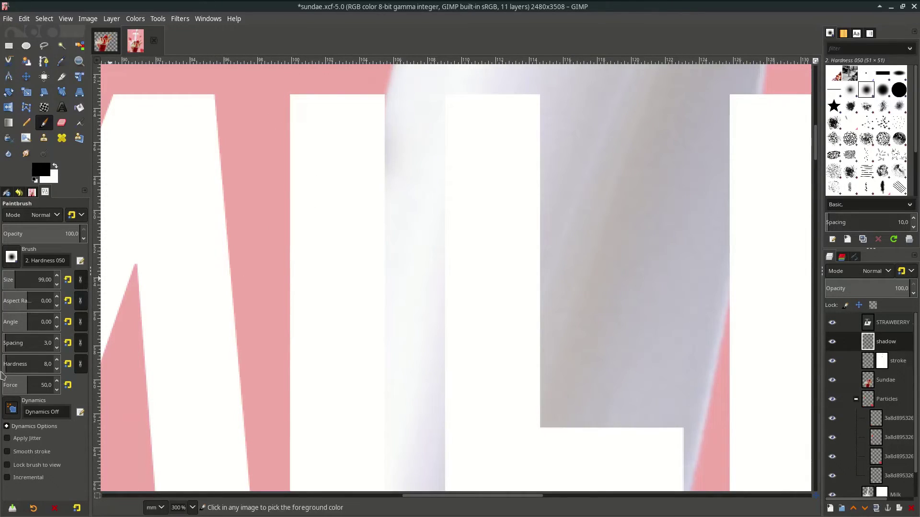
# Set the brush hardness to 5 and paint soft black shadows around the letters I and L where MILK overlaps the milk stream.
pyautogui.moveTo(7, 363); pyautogui.dragTo(10, 367)
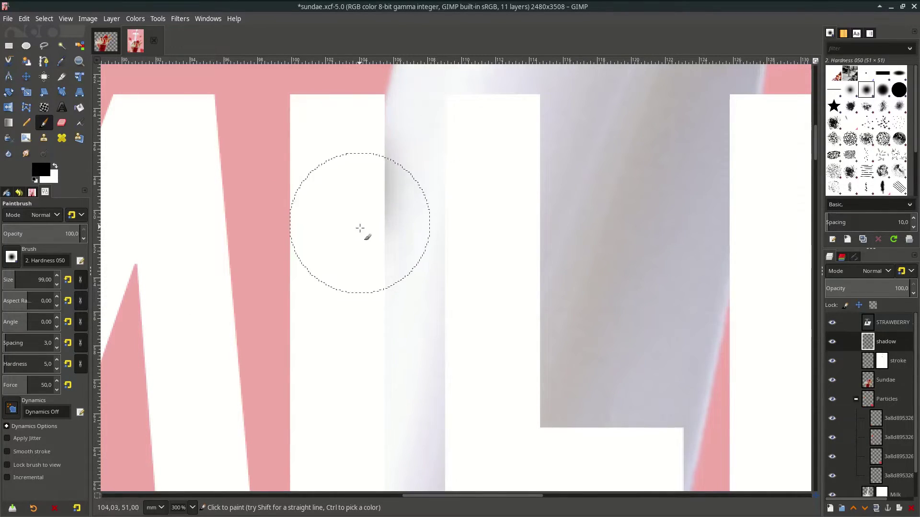
pyautogui.scroll(-2, 357, 183)
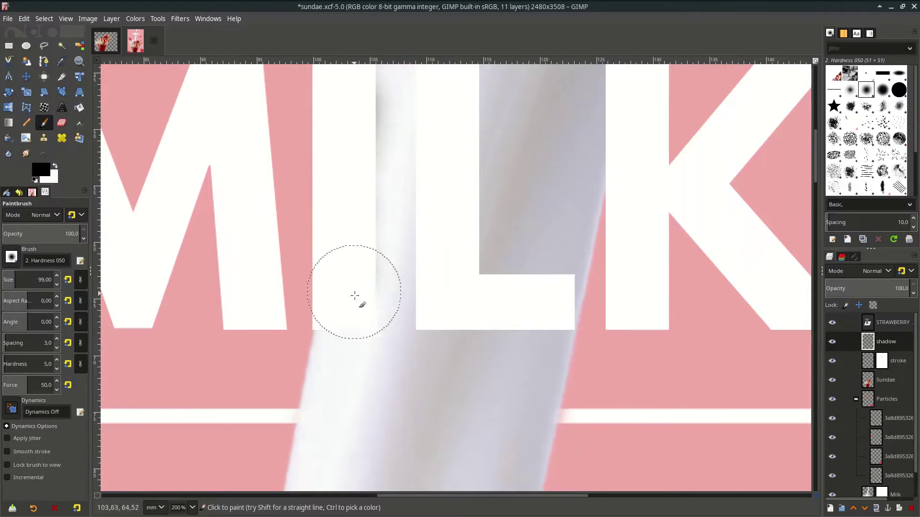
pyautogui.scroll(3, 355, 287)
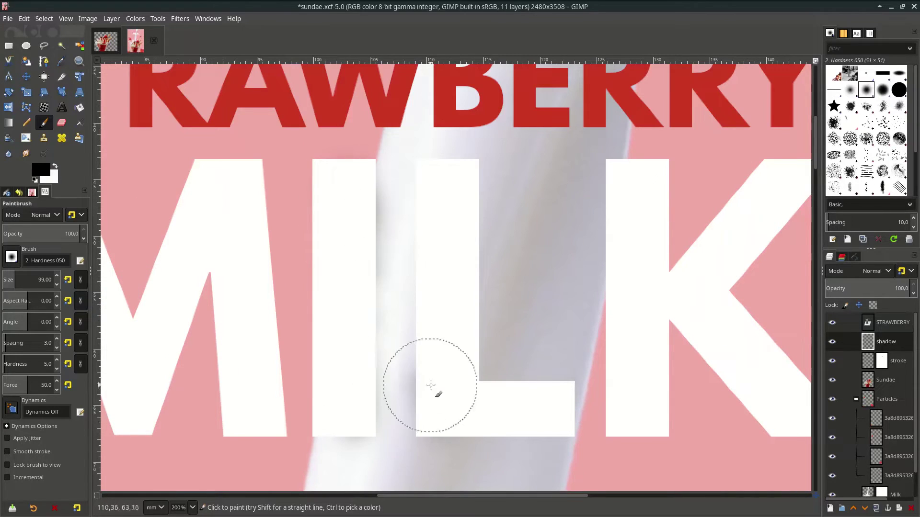
pyautogui.click(440, 201)
pyautogui.scroll(-3, 429, 312)
pyautogui.scroll(4, 425, 207)
pyautogui.scroll(-3, 424, 207)
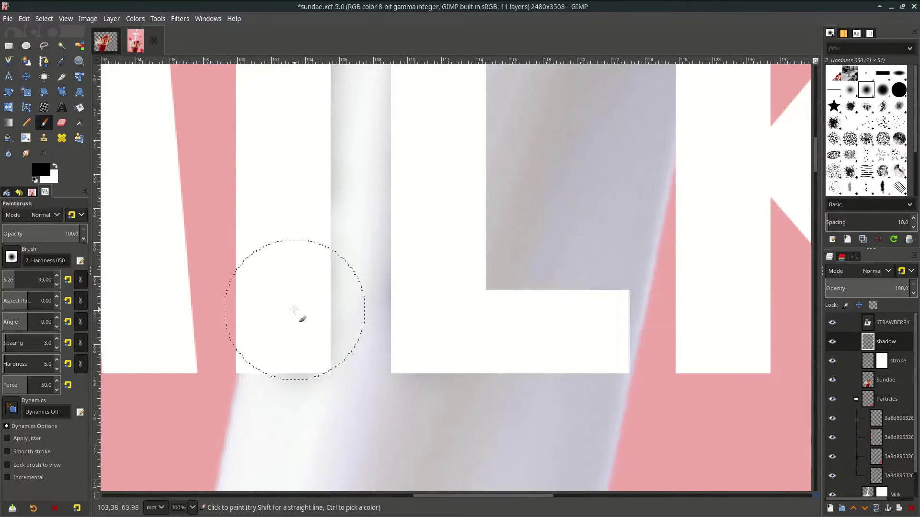
pyautogui.scroll(3, 420, 345)
pyautogui.scroll(-8, 435, 349)
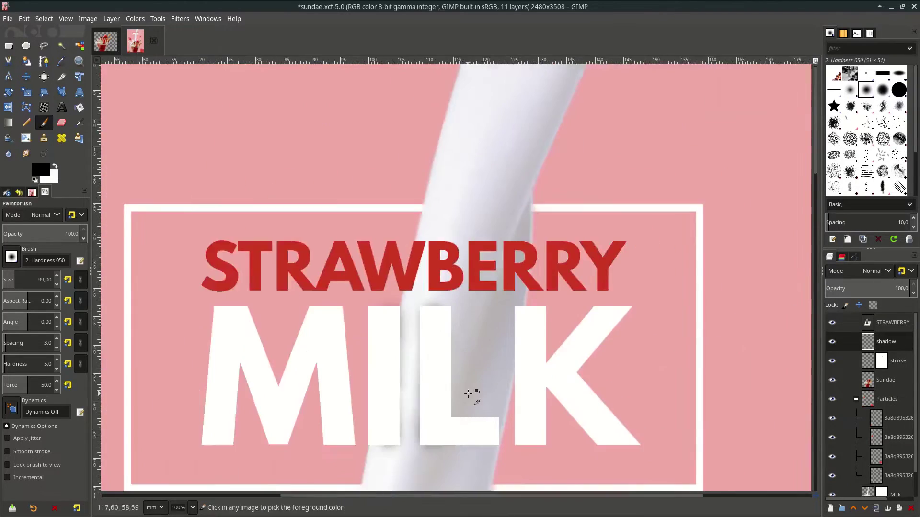
# Check the soft shadows around the letters of MILK and save the file.
pyautogui.scroll(7, 511, 213)
pyautogui.scroll(-1, 591, 218)
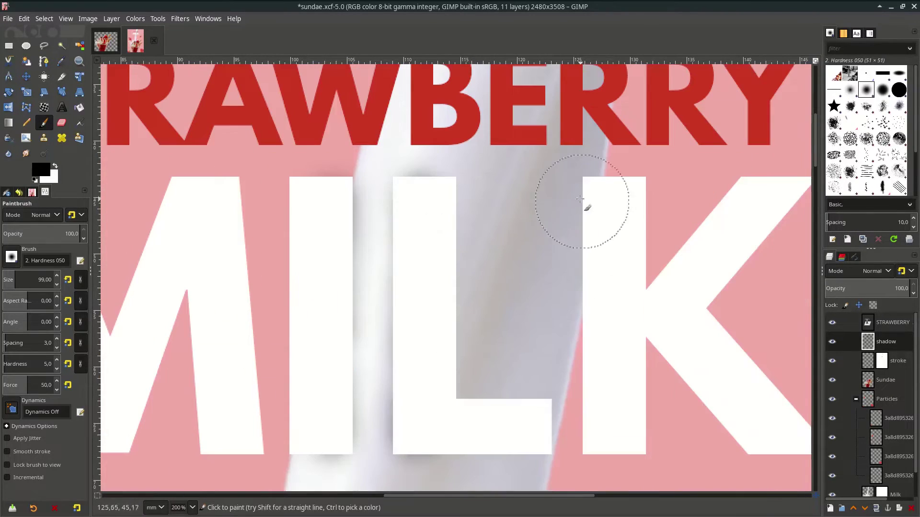
pyautogui.scroll(-5, 597, 360)
pyautogui.scroll(2, 312, 205)
pyautogui.scroll(-2, 479, 288)
pyautogui.hotkey('ctrl', 's')
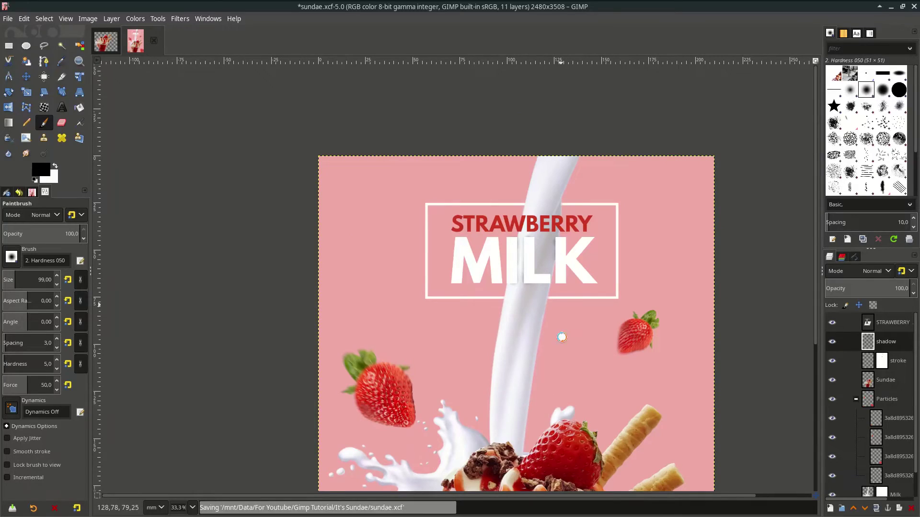
# Add a transparent layer named corner above the STRAWBERRY MILK title text layer.
pyautogui.scroll(1, 457, 158)
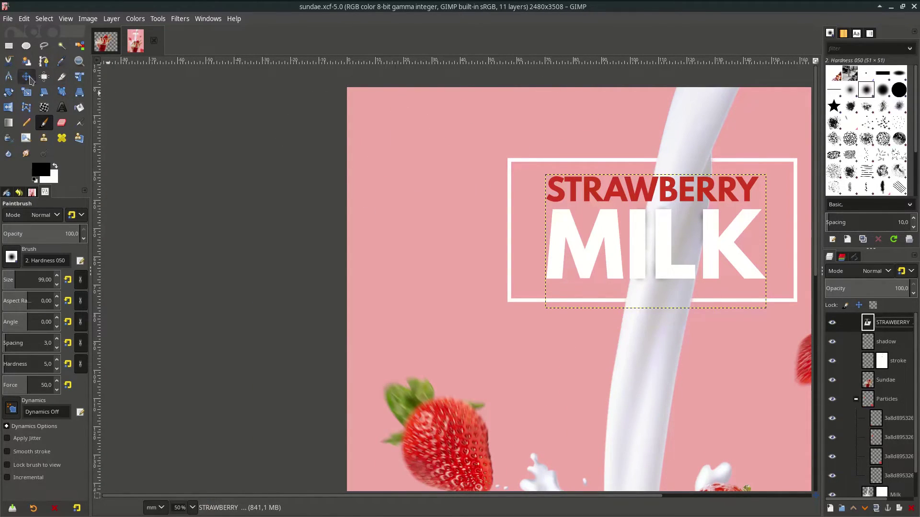
pyautogui.click(44, 64)
pyautogui.hscroll(4, 283, 134)
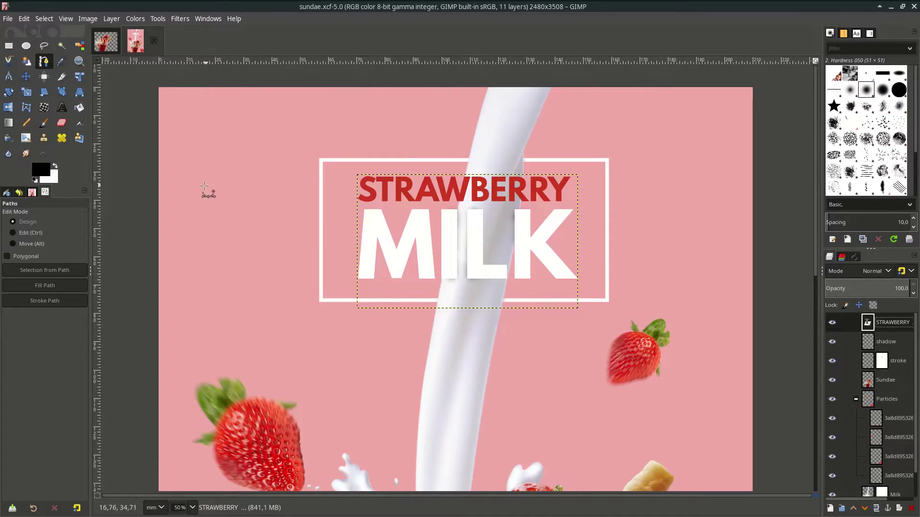
pyautogui.click(829, 507)
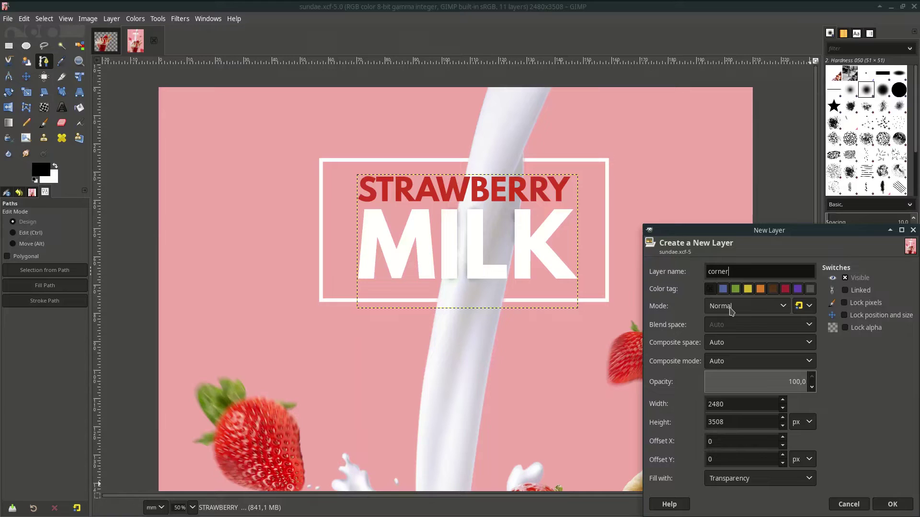
pyautogui.click(892, 504)
# Draw a closed path with a wavy inner edge across the poster's upper-left corner and convert it to a selection.
pyautogui.scroll(-3, 487, 246)
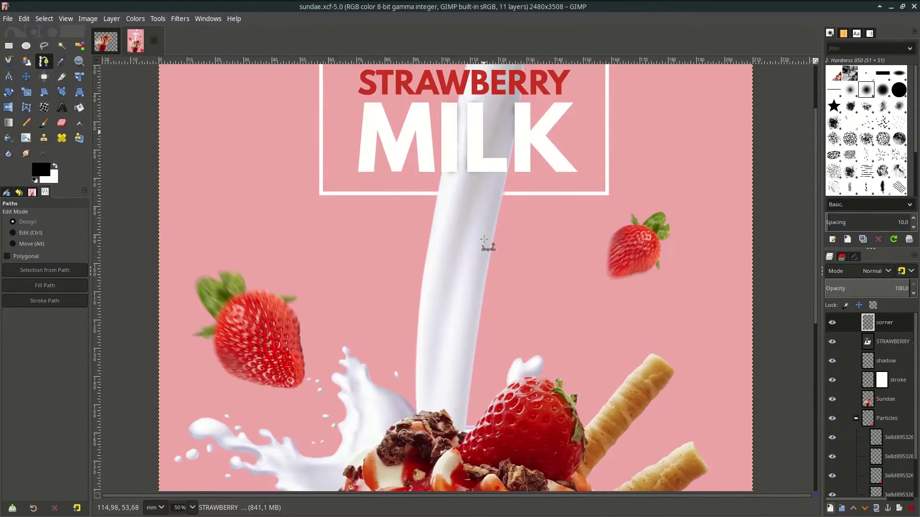
pyautogui.scroll(-1, 429, 219)
pyautogui.scroll(1, 331, 144)
pyautogui.scroll(1, 278, 115)
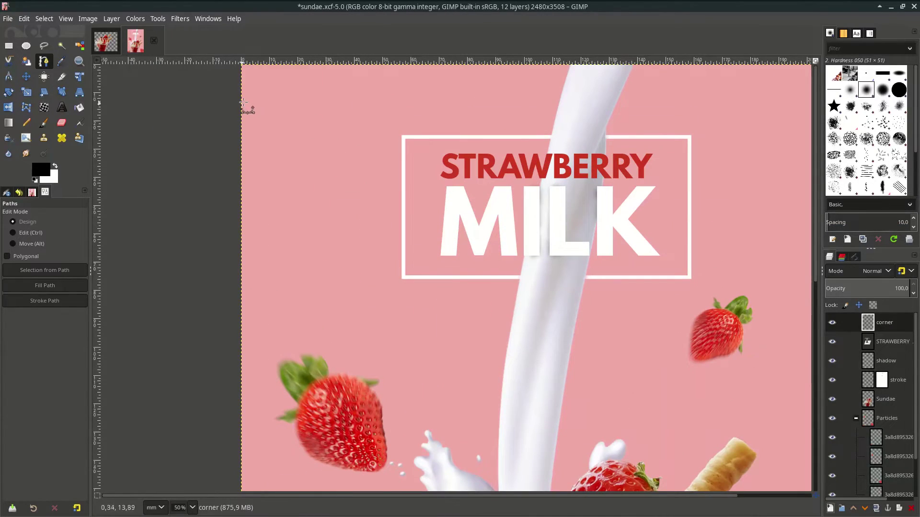
pyautogui.hscroll(2, 236, 105)
pyautogui.scroll(1, 238, 113)
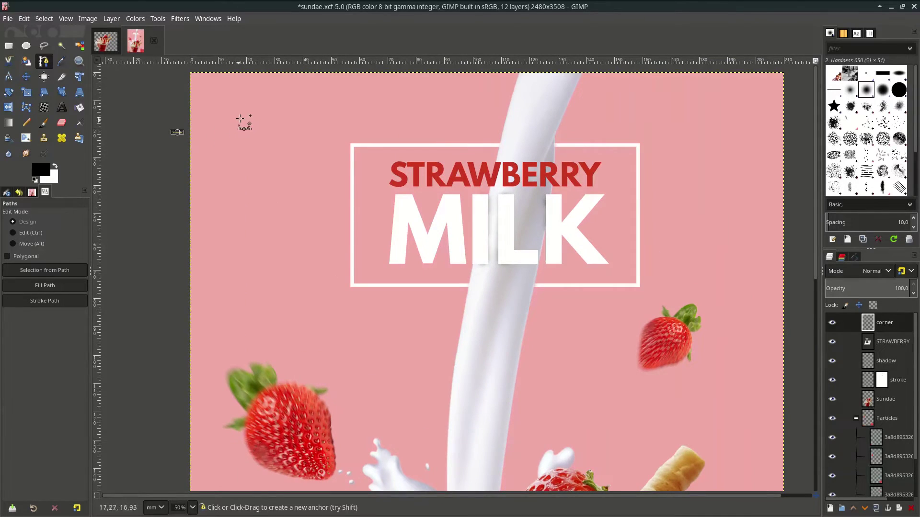
pyautogui.moveTo(270, 118); pyautogui.dragTo(383, 65)
pyautogui.scroll(-1, 341, 76)
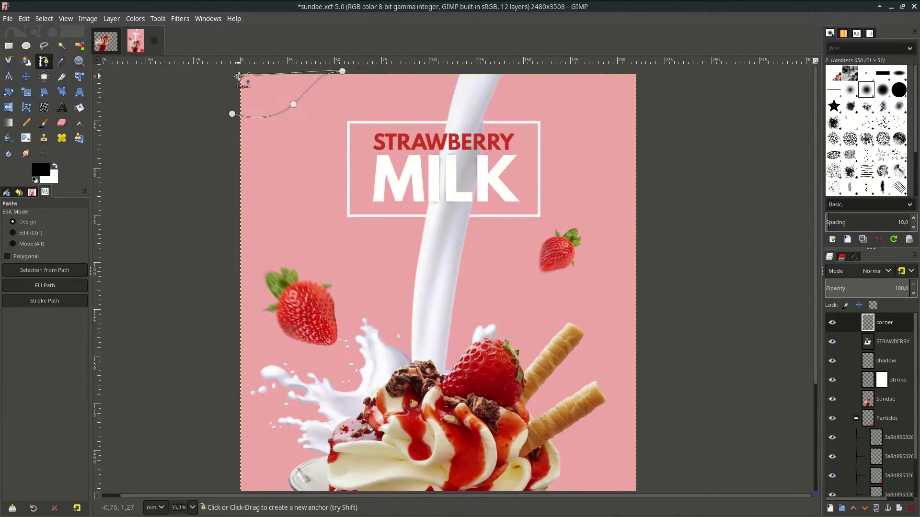
pyautogui.scroll(2, 228, 114)
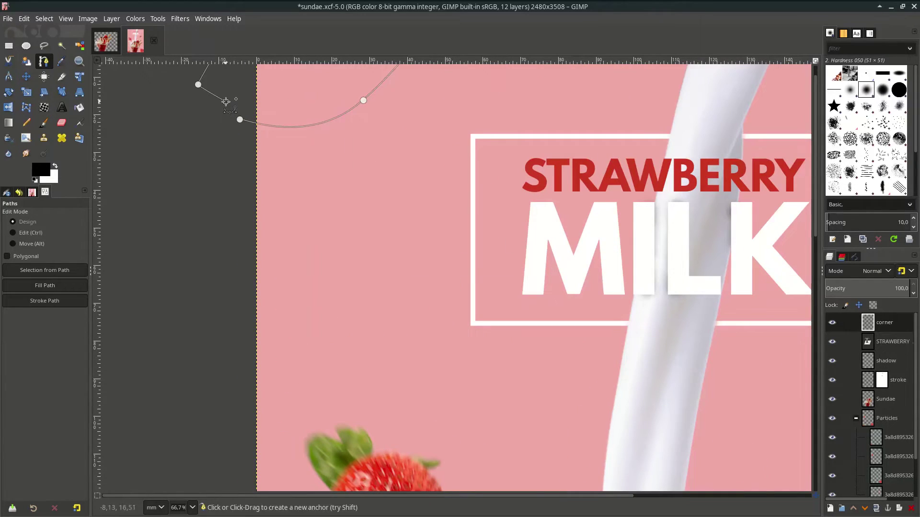
pyautogui.click(225, 105)
pyautogui.click(232, 114)
pyautogui.scroll(1, 286, 206)
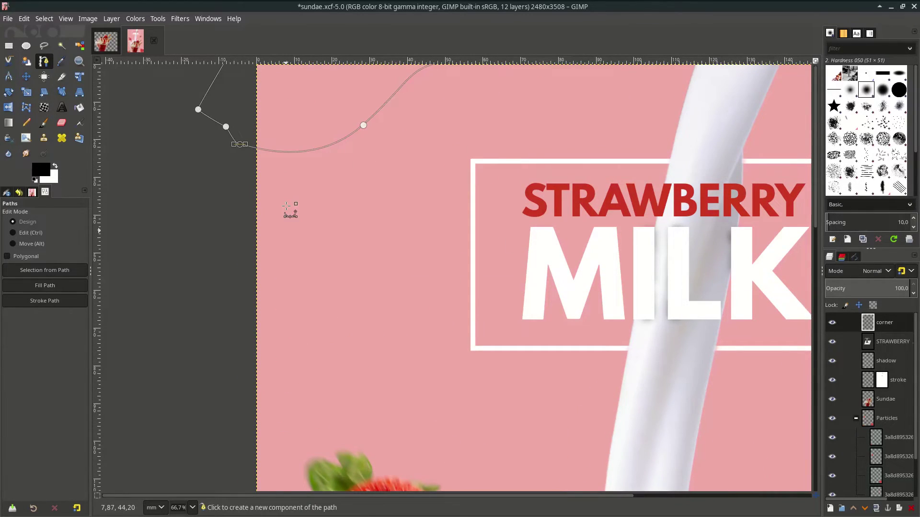
pyautogui.scroll(-3, 308, 205)
pyautogui.scroll(2, 348, 205)
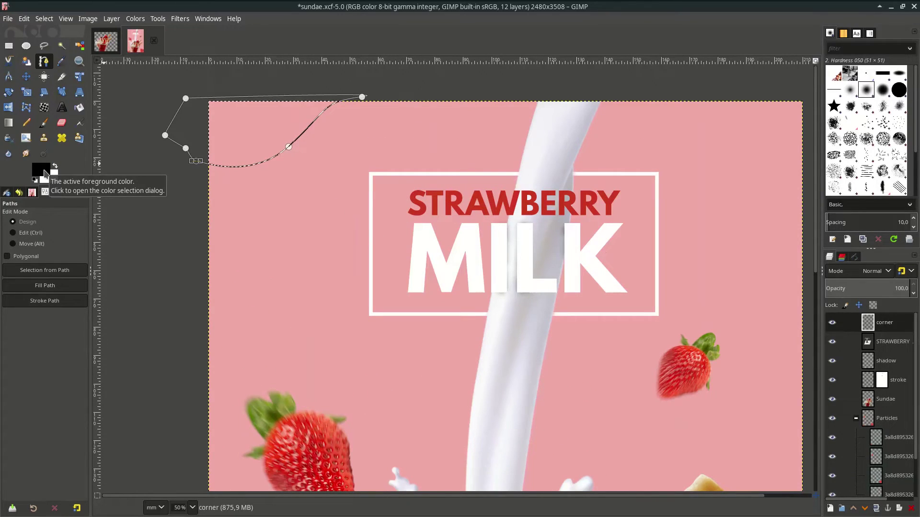
# Sample the red of the word STRAWBERRY as foreground color and fill the corner selection with it.
pyautogui.click(46, 173)
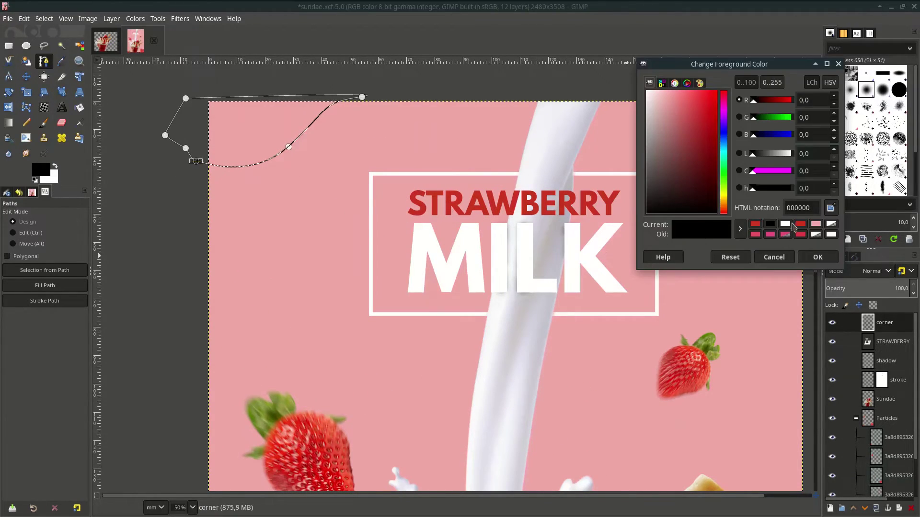
pyautogui.click(833, 209)
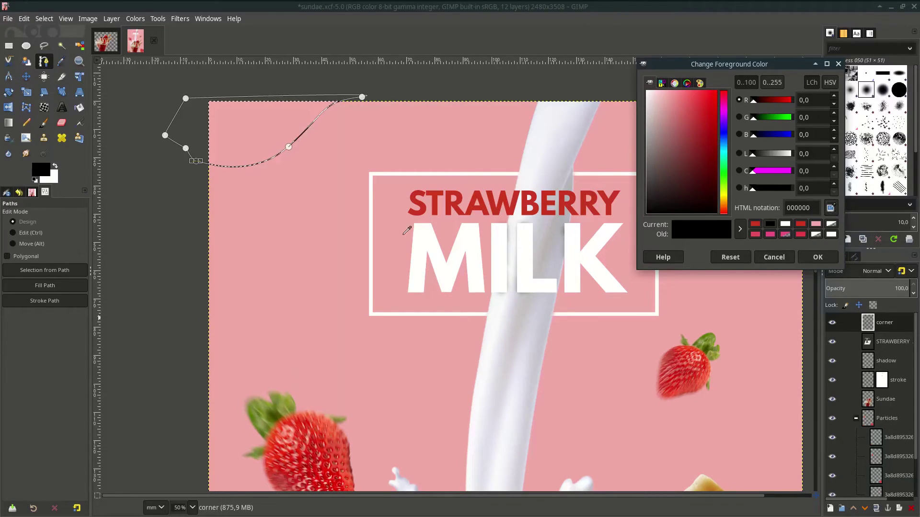
pyautogui.click(426, 203)
pyautogui.click(817, 257)
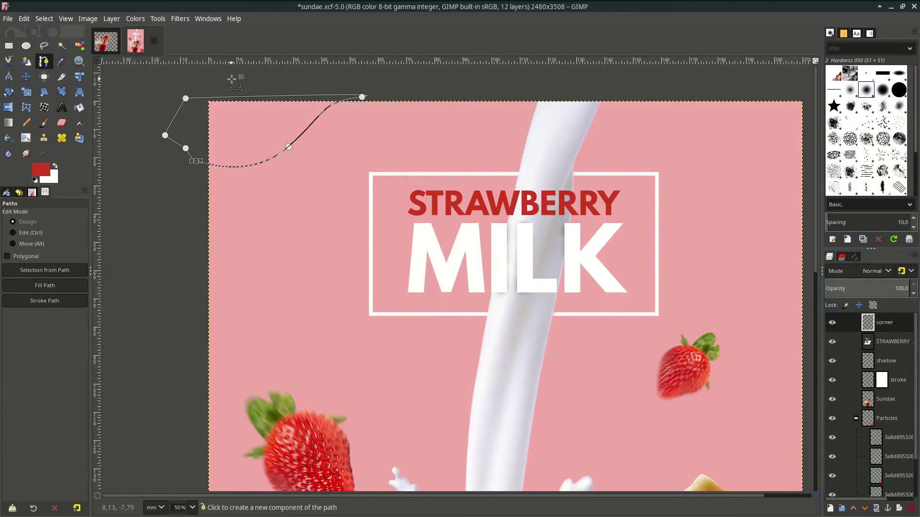
pyautogui.click(24, 19)
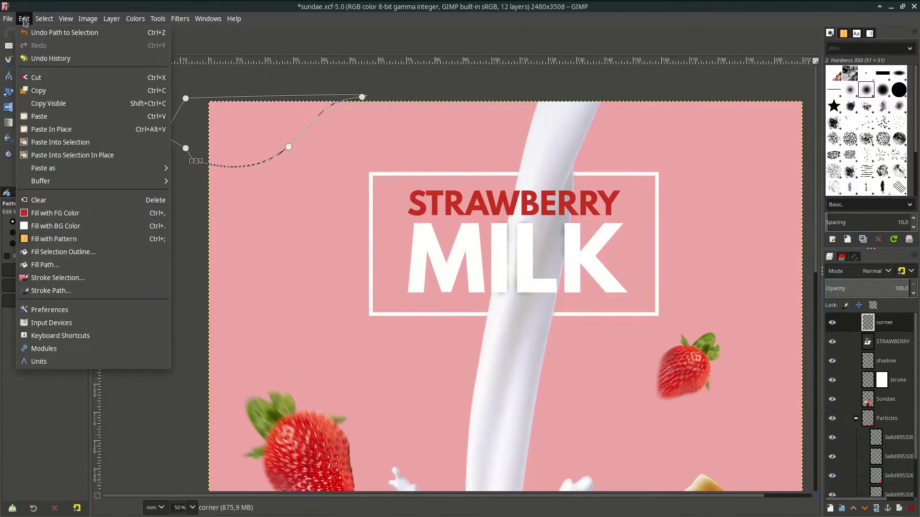
pyautogui.click(58, 213)
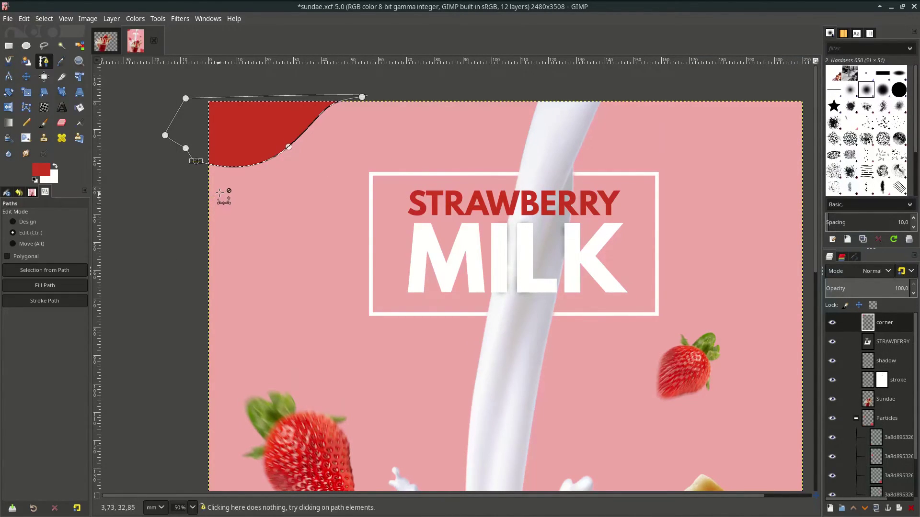
# Duplicate the STRAWBERRY MILK text layer and move the copy toward the red corner shape.
pyautogui.press('m')
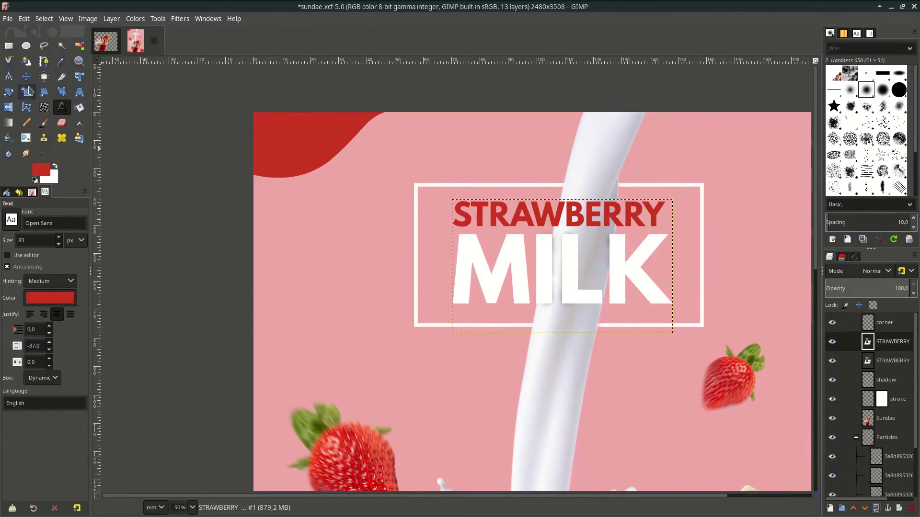
pyautogui.press('m')
pyautogui.moveTo(527, 268); pyautogui.dragTo(383, 233)
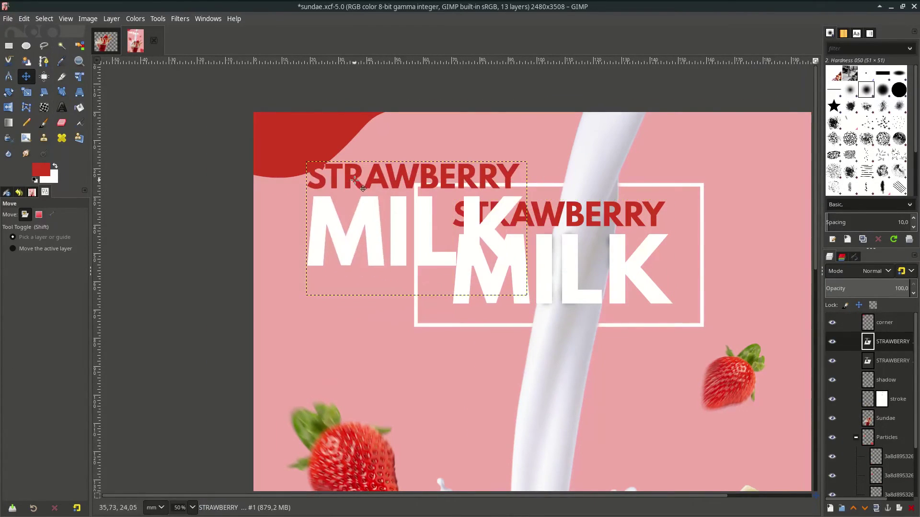
# Replace the copied title's text with IT'S above SUNDAE, and enlarge IT'S to more than twice the size of SUNDAE.
pyautogui.press('t')
pyautogui.click(341, 178)
pyautogui.hotkey('ctrl', 'shift', 'End')
pyautogui.press('Delete')
pyautogui.write('IT')
pyautogui.press('Home')
pyautogui.press('Delete')
pyautogui.press('Delete')
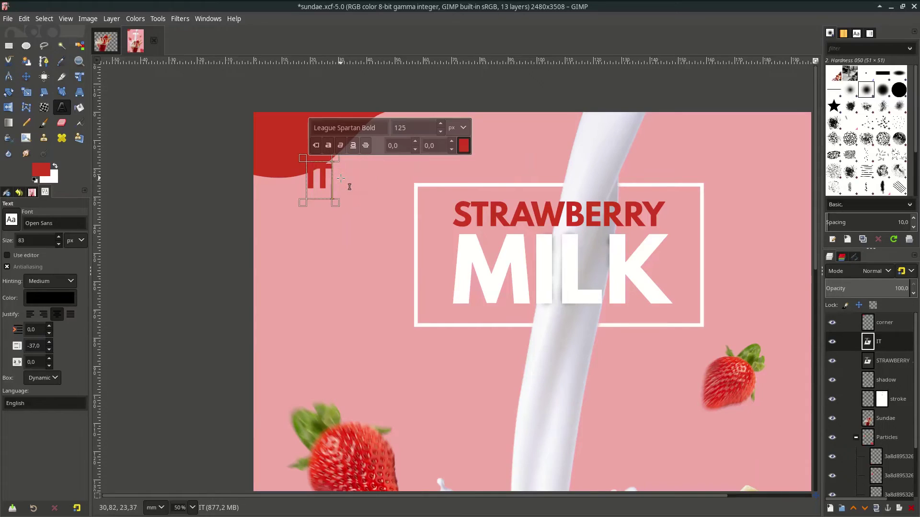
pyautogui.press('End')
pyautogui.write("'S")
pyautogui.press('Return')
pyautogui.write('SUNDAE')
pyautogui.hotkey('shift', 'Home')
pyautogui.scroll(10, 426, 132)
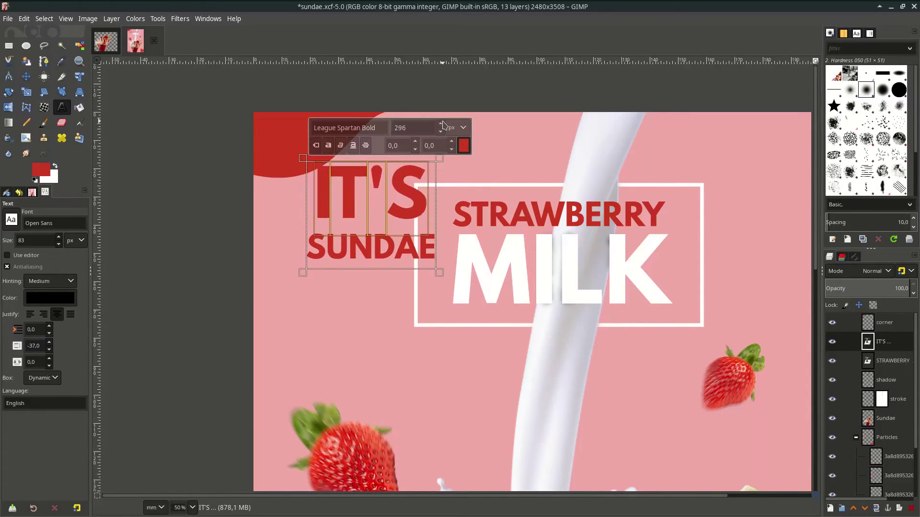
# Make the whole IT'S SUNDAE text italic and white, with an exclamation mark after SUNDAE.
pyautogui.hotkey('ctrl', 'a')
pyautogui.hotkey('ctrl', 'i')
pyautogui.click(463, 146)
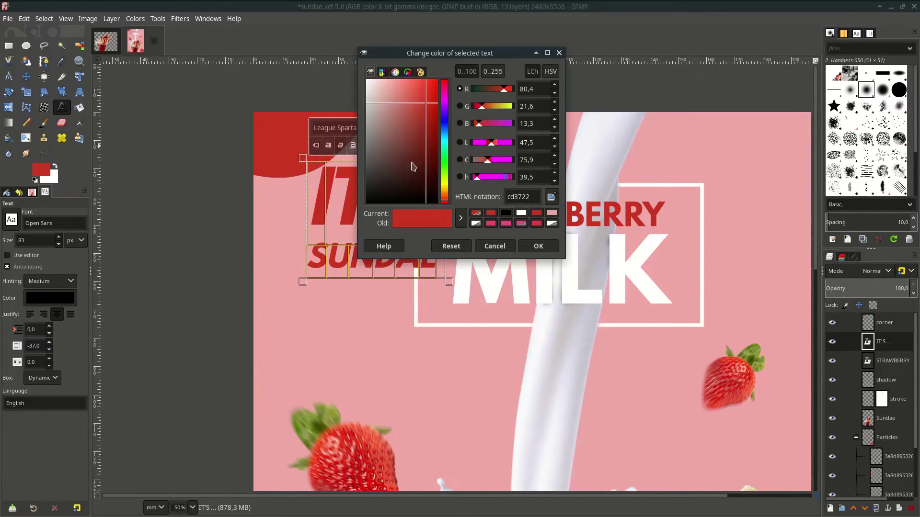
pyautogui.click(538, 246)
pyautogui.scroll(1, 484, 329)
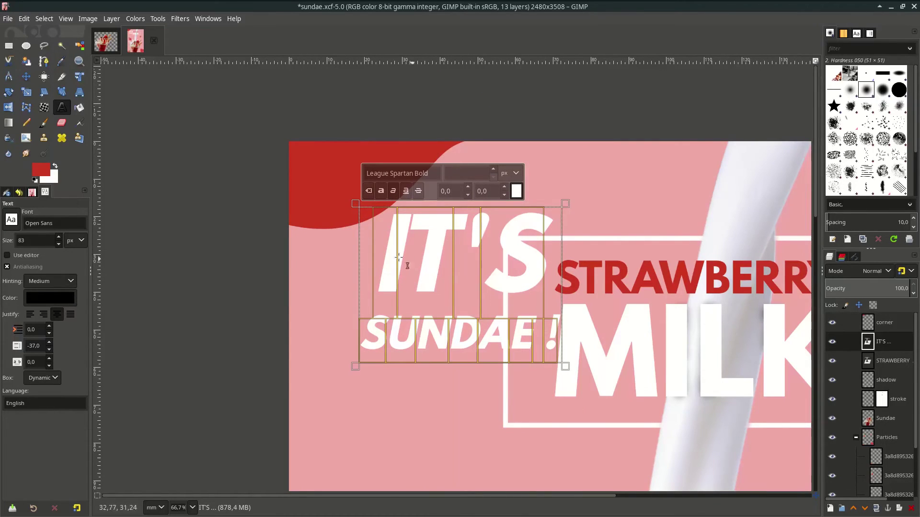
# Raise the IT'S SUNDAE ! layer above the corner layer and scale it to about 17 × 13 mm inside the red shape.
pyautogui.click(29, 83)
pyautogui.moveTo(889, 346); pyautogui.dragTo(891, 316)
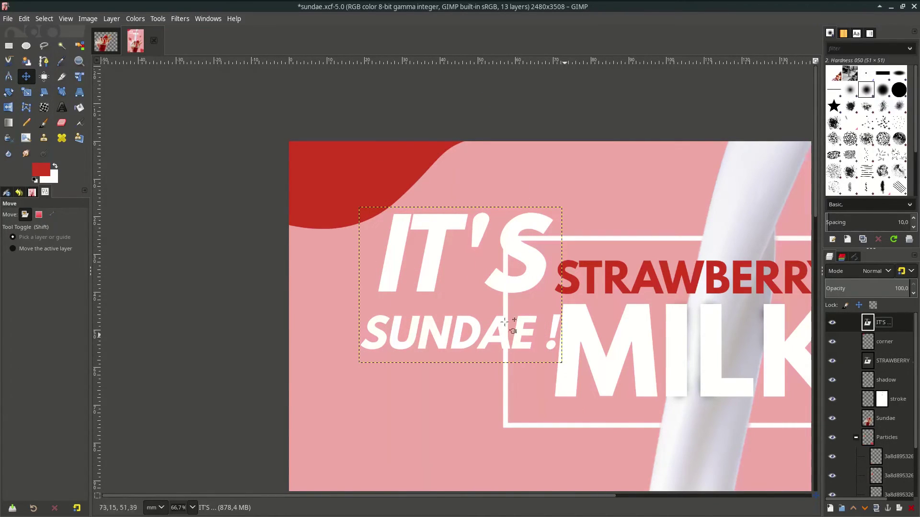
pyautogui.click(26, 92)
pyautogui.moveTo(564, 364); pyautogui.dragTo(369, 208)
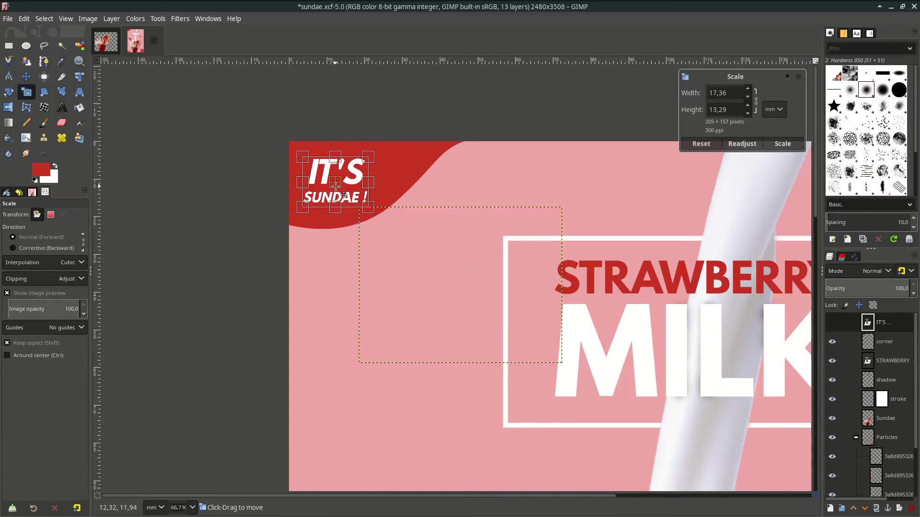
pyautogui.press('Return')
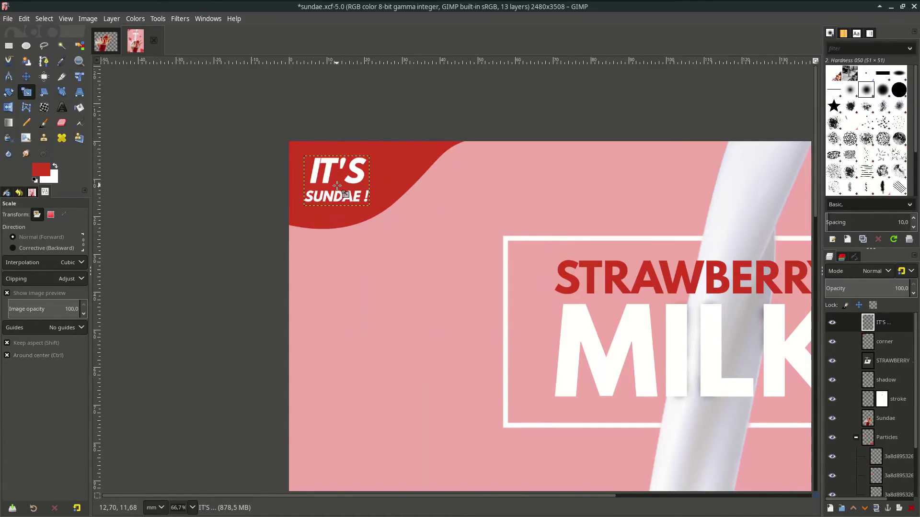
# Review the whole poster and save the file with the finished corner logo.
pyautogui.scroll(-1, 641, 343)
pyautogui.scroll(-5, 641, 343)
pyautogui.scroll(-1, 494, 317)
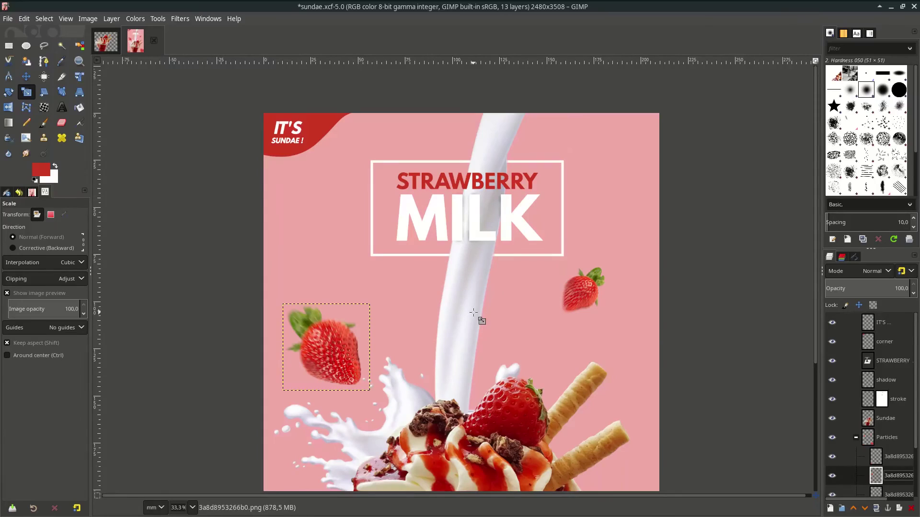
pyautogui.scroll(-2, 483, 315)
pyautogui.scroll(-1, 474, 312)
pyautogui.hotkey('ctrl', 's')
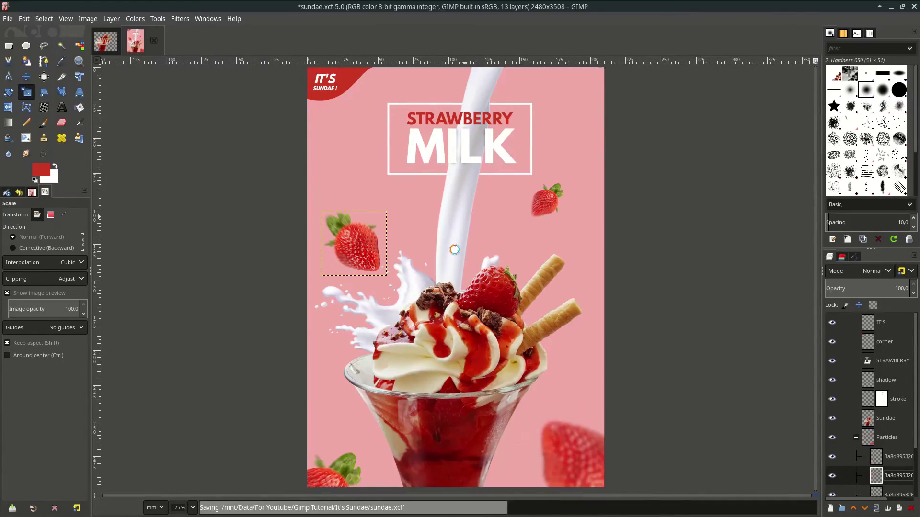
pyautogui.scroll(-1, 473, 312)
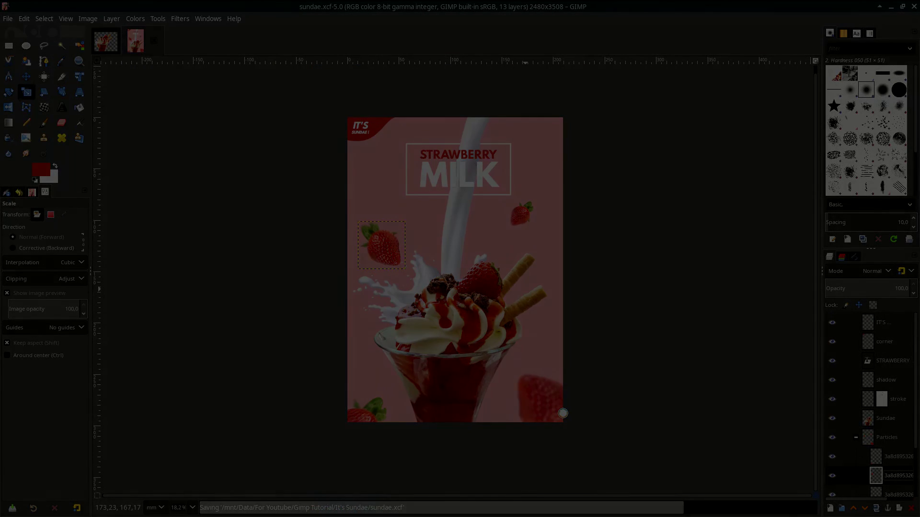